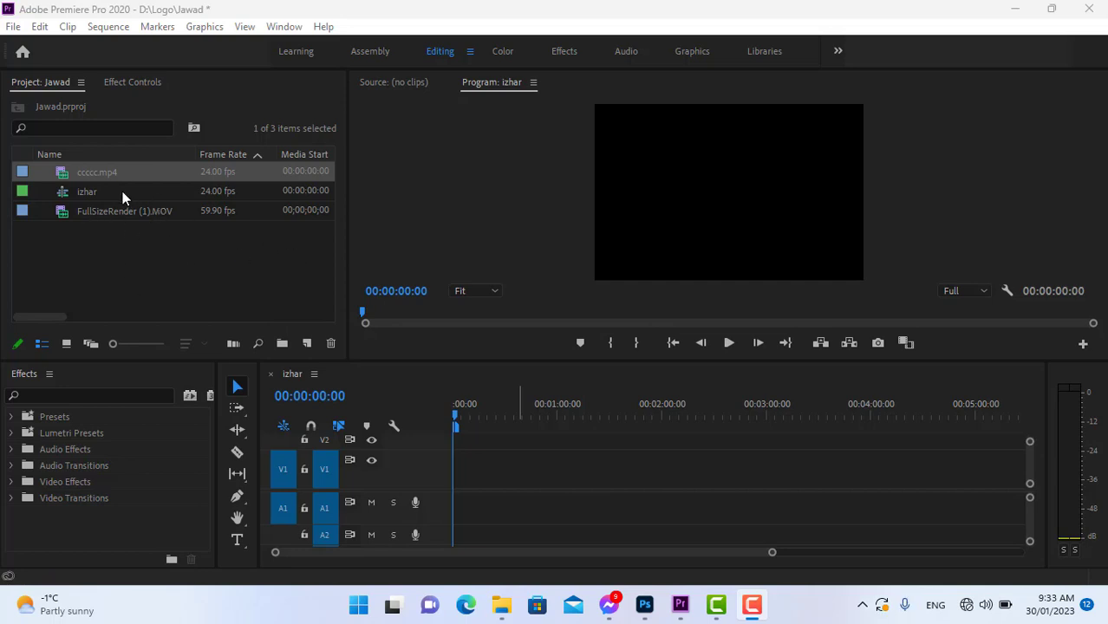
# - Place ccccc.mp4 at the start of video track V1 and move the playhead to 00:00:53:04
pyautogui.moveTo(92, 178); pyautogui.dragTo(459, 488)
pyautogui.moveTo(453, 410); pyautogui.dragTo(551, 438)
pyautogui.moveTo(773, 554); pyautogui.dragTo(647, 553)
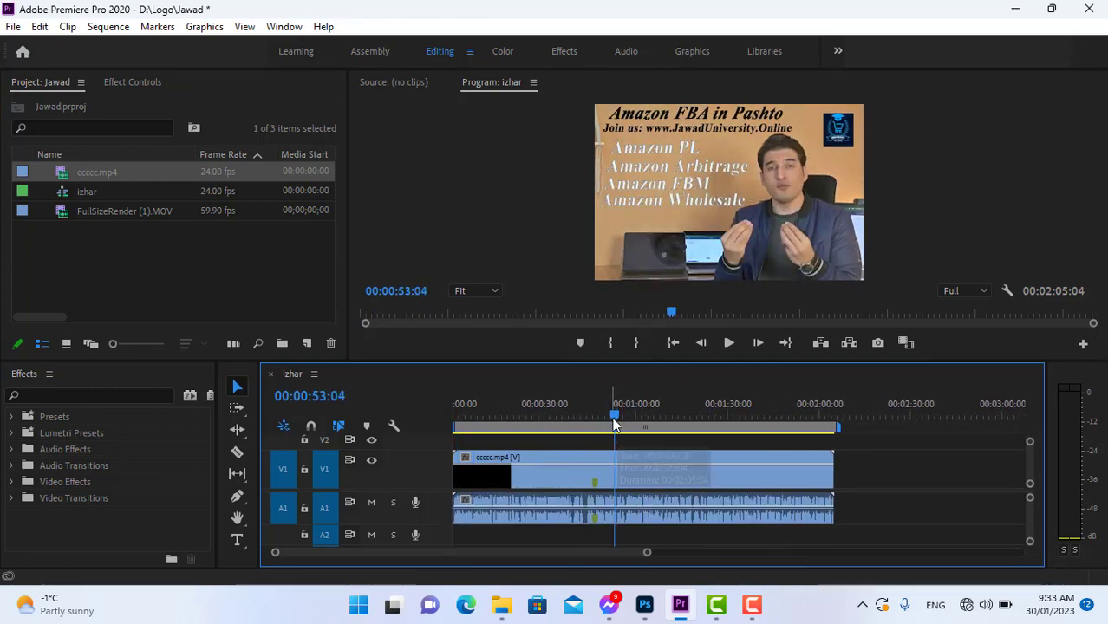
# - Turn on timeline snapping and split the ccccc.mp4 clip at 00:00:53:04 with the Razor tool
pyautogui.click(240, 459)
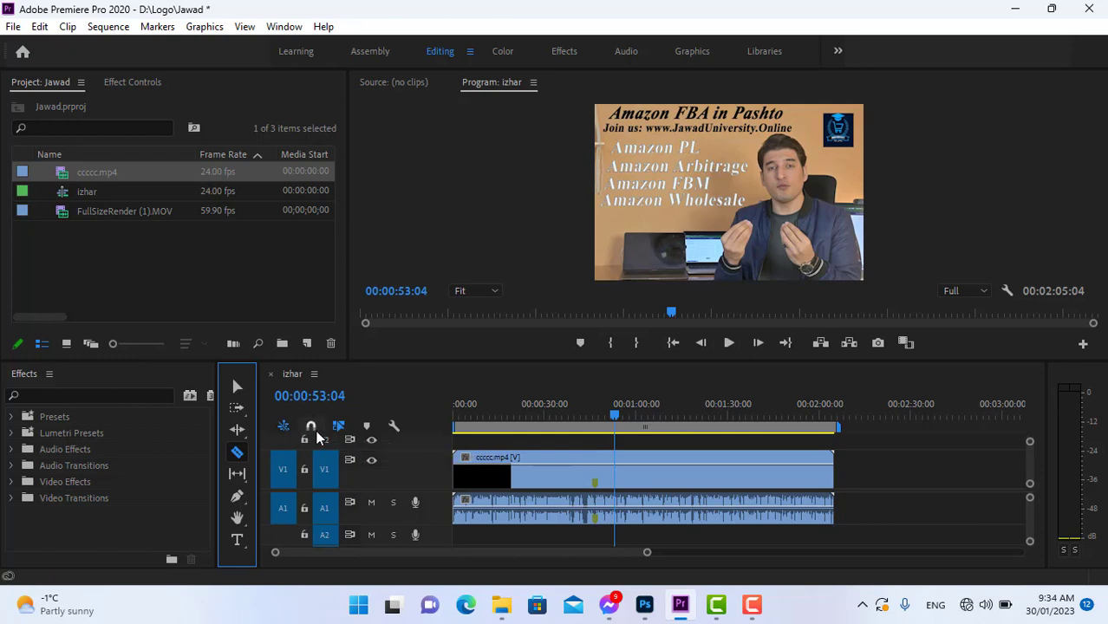
pyautogui.click(312, 425)
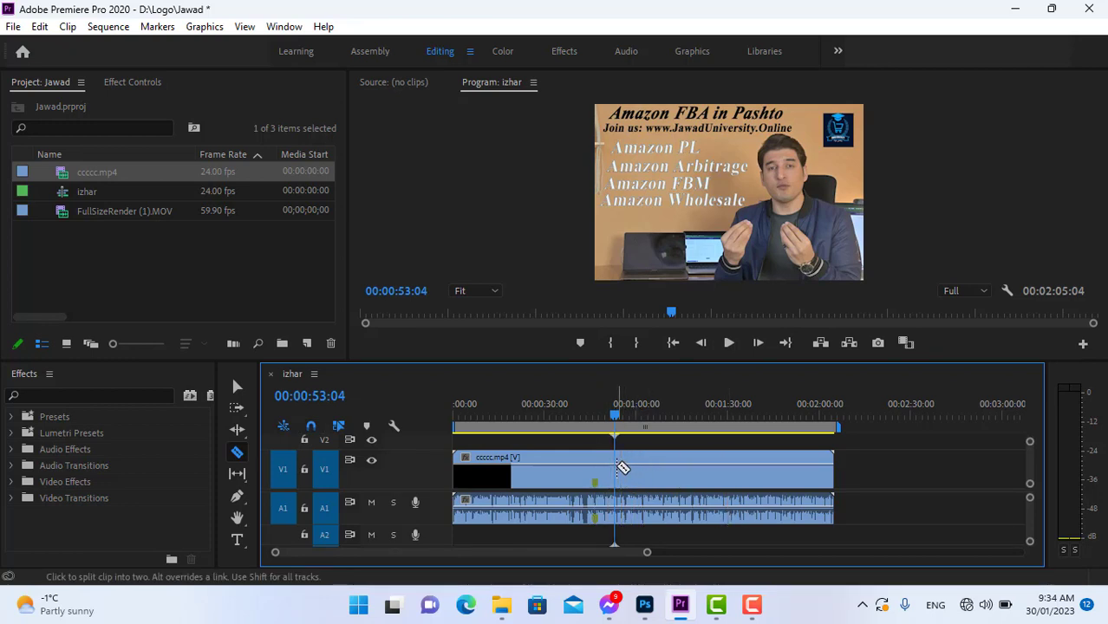
pyautogui.click(610, 464)
pyautogui.click(311, 427)
pyautogui.click(619, 466)
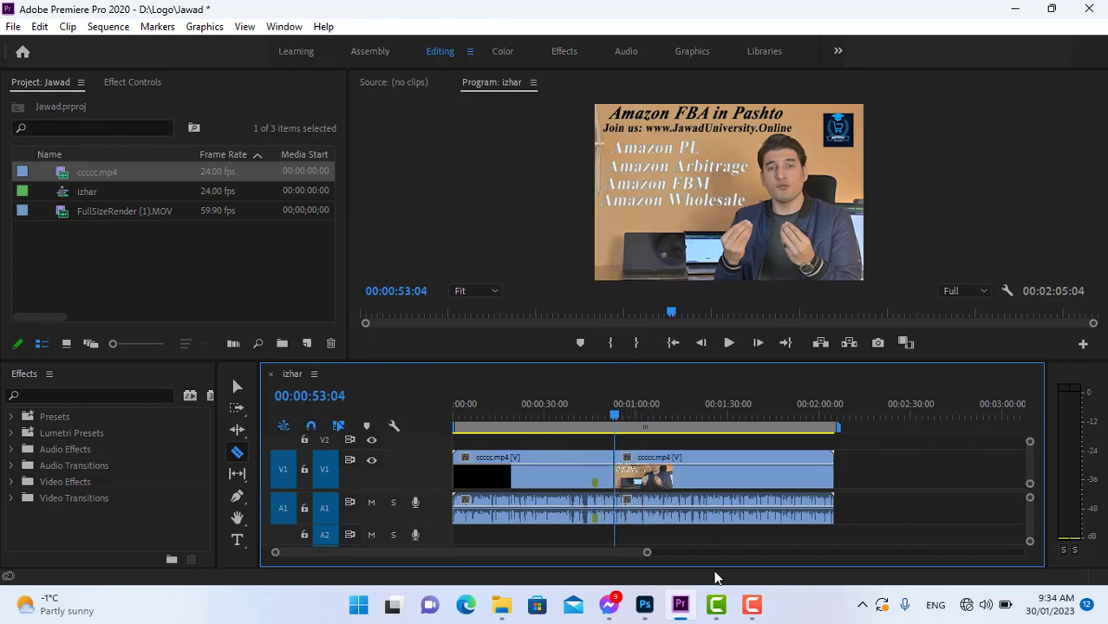
# - Move the playhead to 00:01:02:13 and split the second part of the clip there with the Razor tool
pyautogui.click(237, 387)
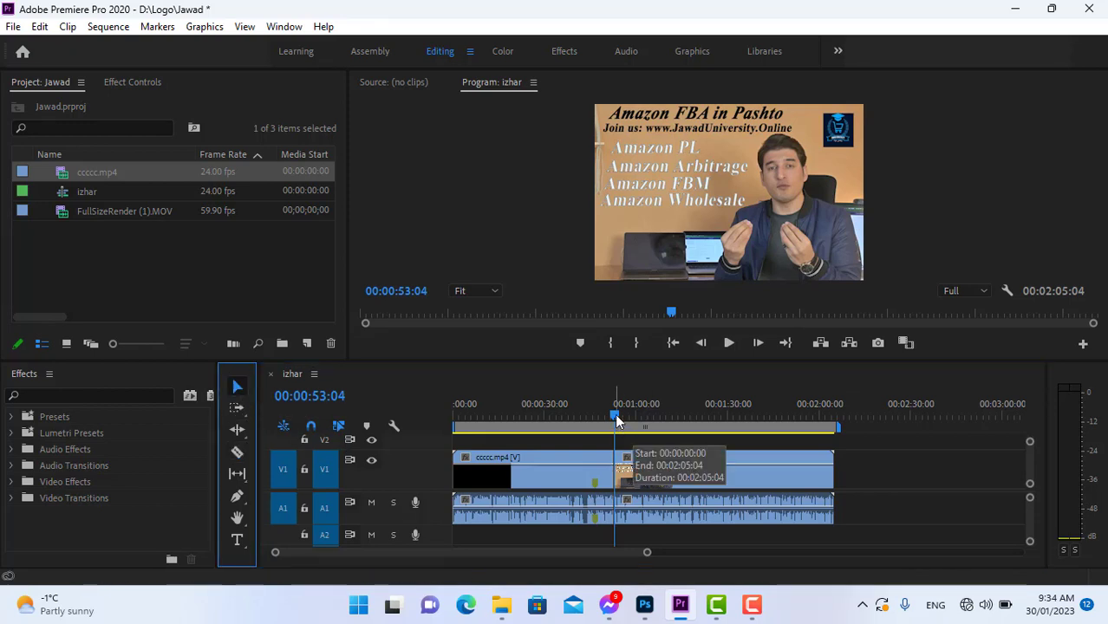
pyautogui.moveTo(615, 414); pyautogui.dragTo(644, 415)
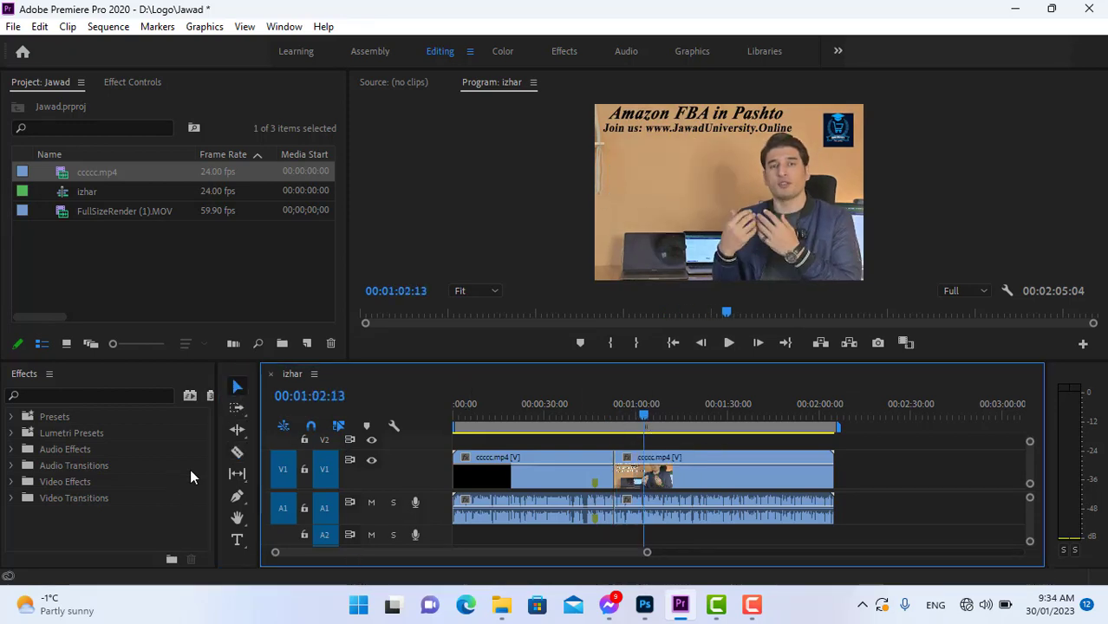
pyautogui.click(237, 452)
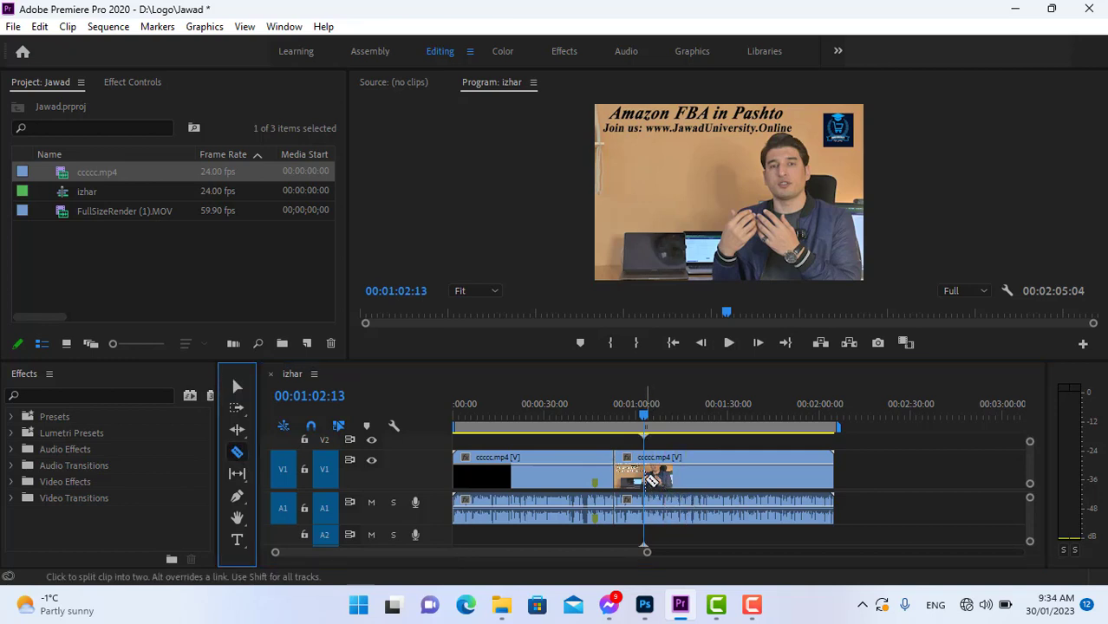
pyautogui.click(647, 480)
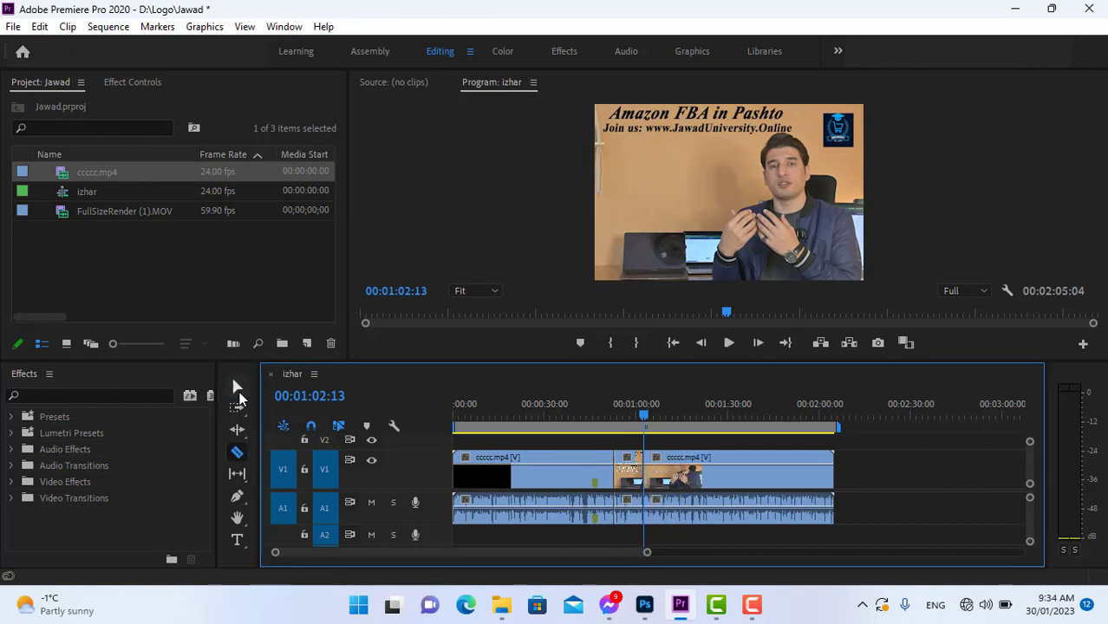
# - Delete the short segment between the two cuts without closing the gap, and undo the deletion
pyautogui.click(236, 386)
pyautogui.click(639, 472)
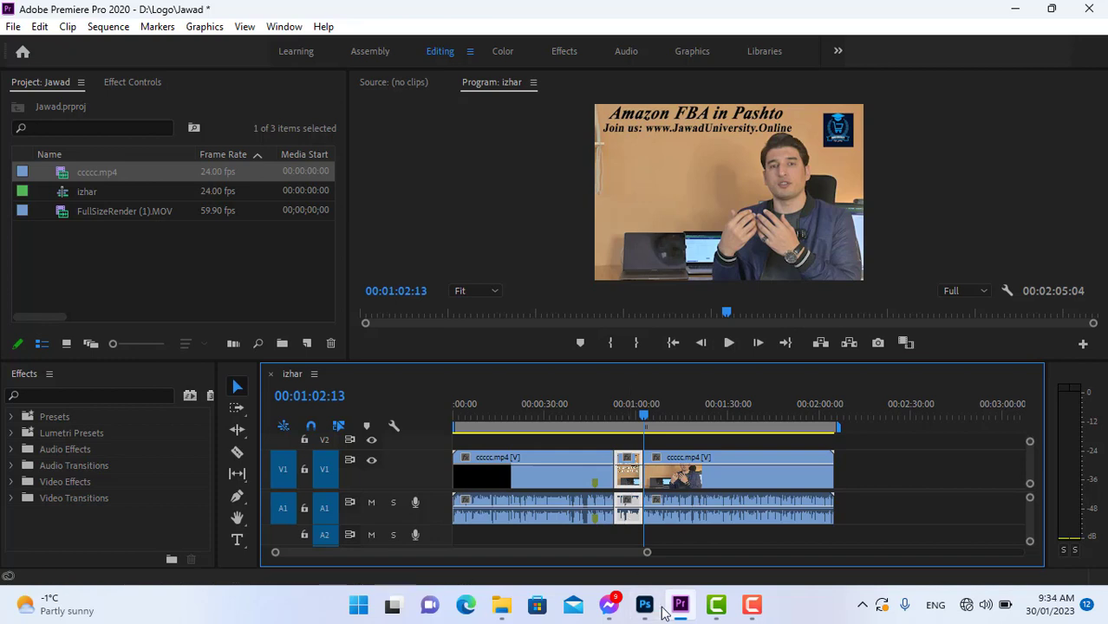
pyautogui.moveTo(664, 612)
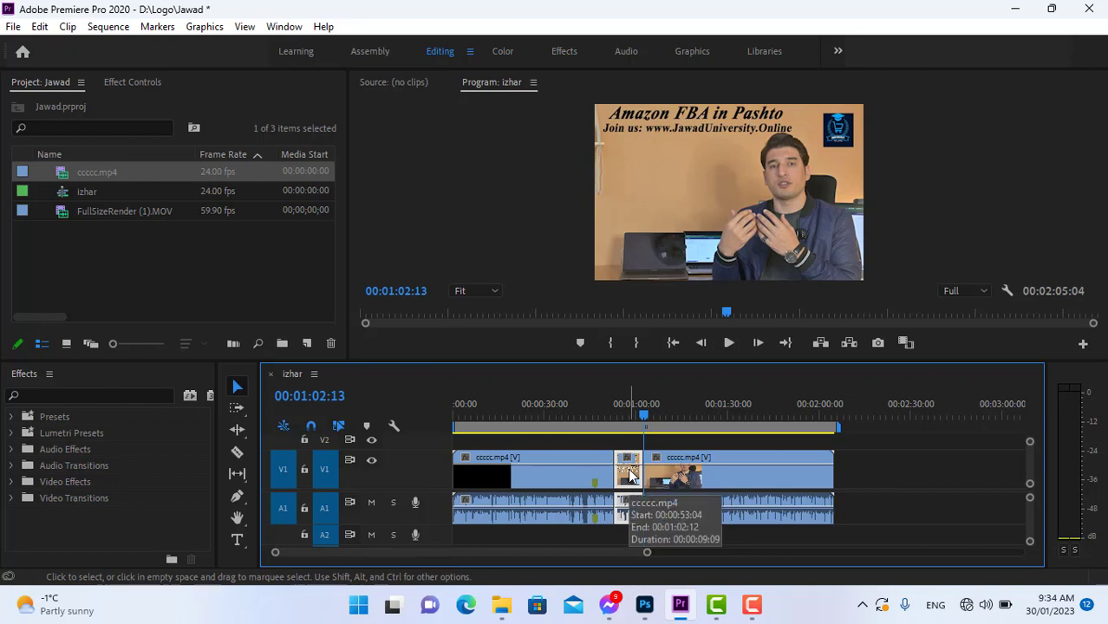
pyautogui.press('Delete')
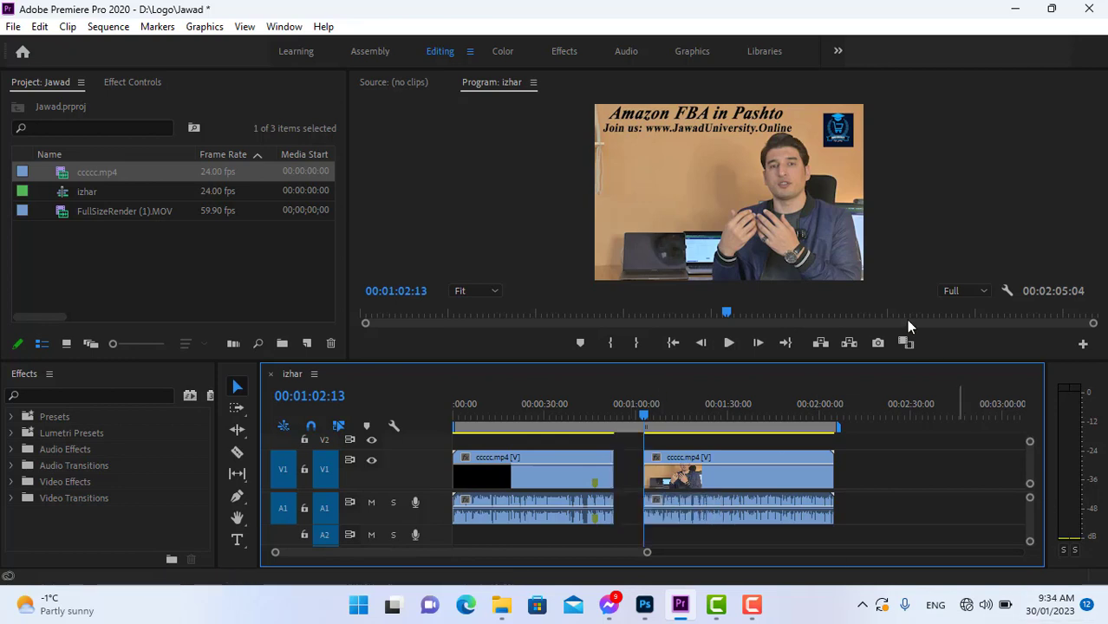
pyautogui.hotkey('ctrl', 'z')
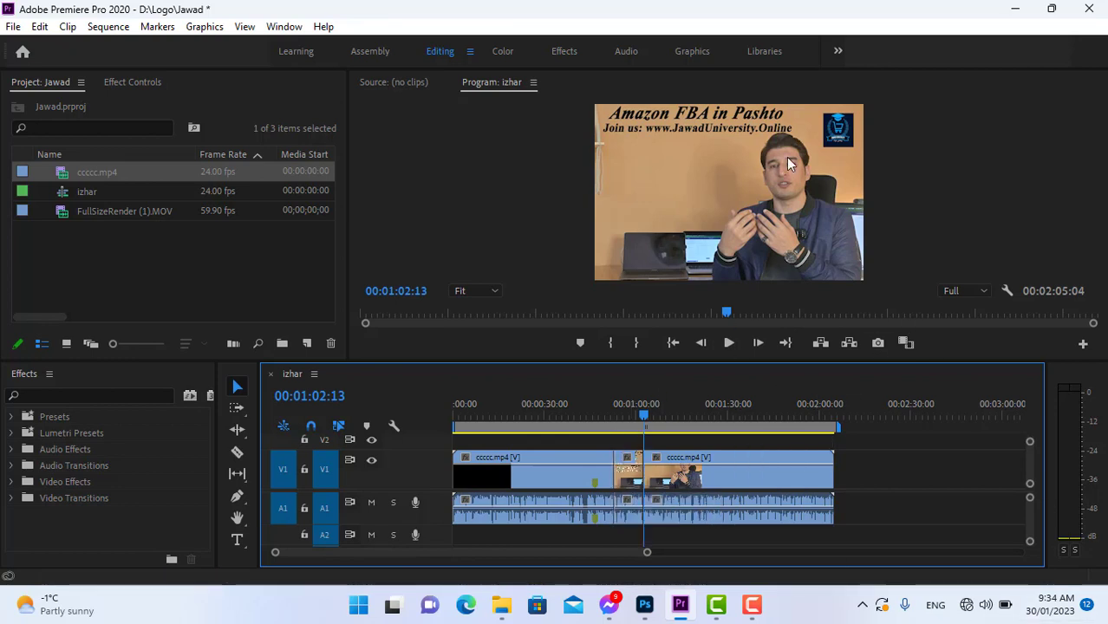
# - Remove the short middle segment with the Clear command and undo it
pyautogui.rightClick(629, 475)
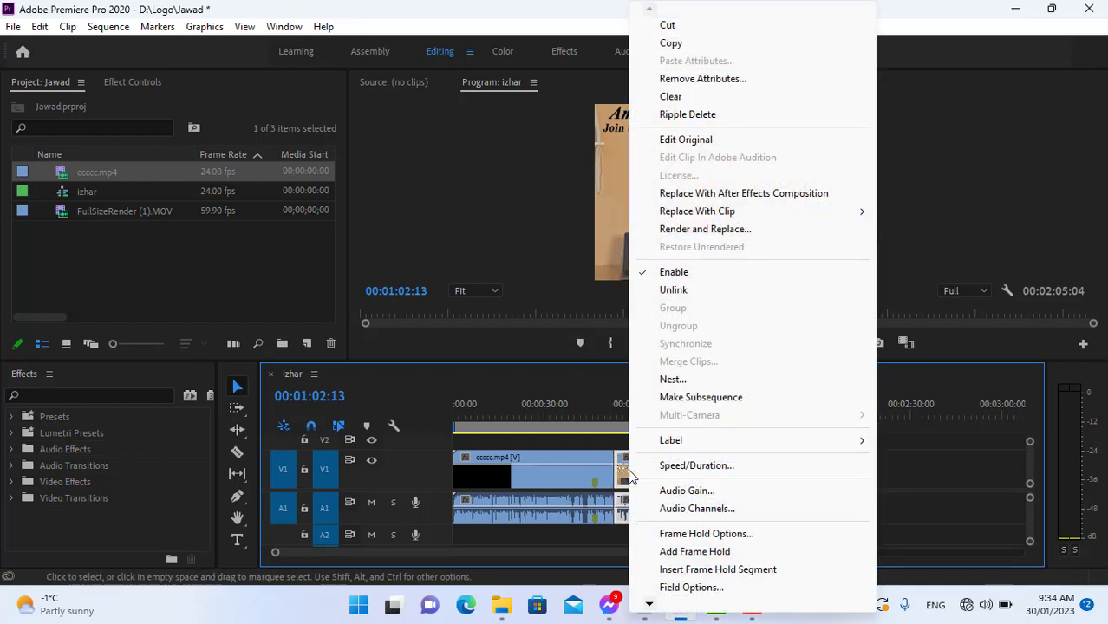
pyautogui.click(671, 97)
pyautogui.hotkey('ctrl', 'z')
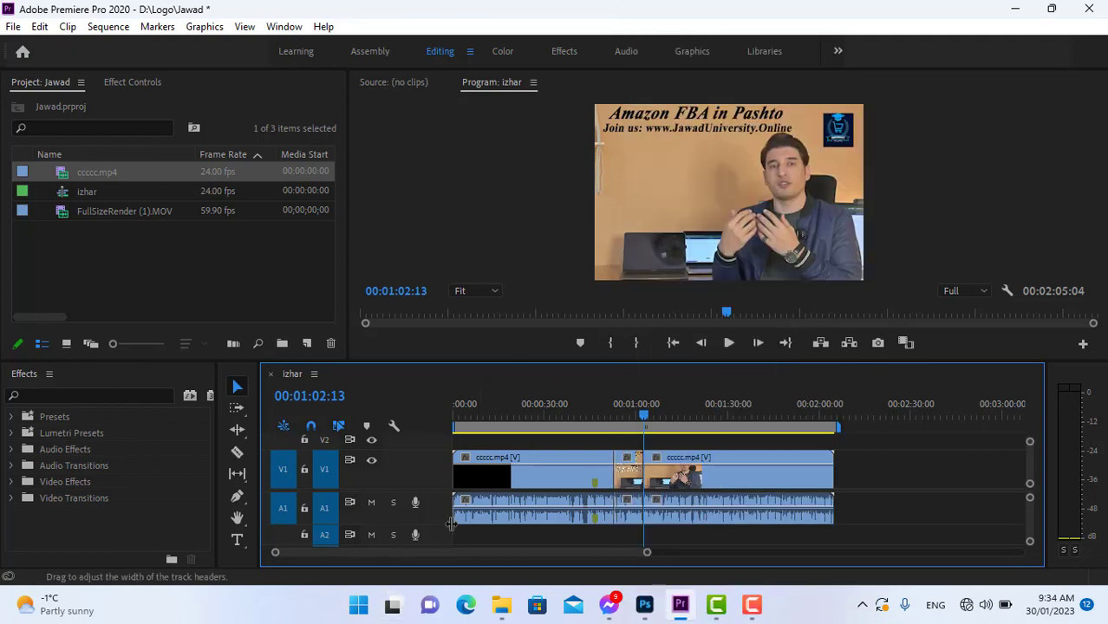
# - Ripple delete the short middle segment between the two cuts
pyautogui.click(629, 482)
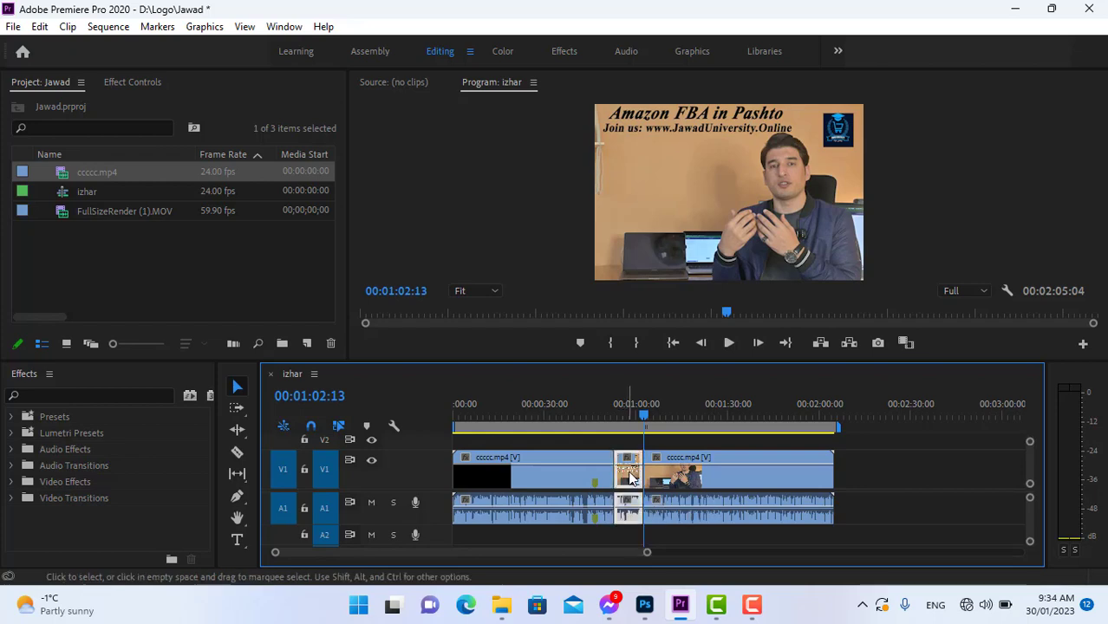
pyautogui.rightClick(631, 484)
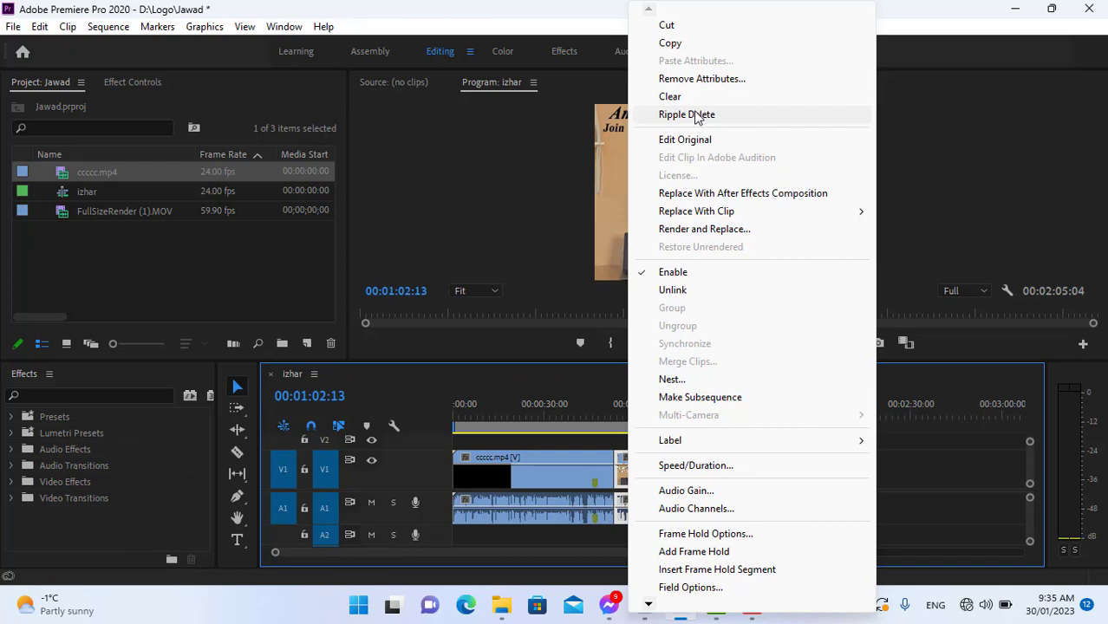
pyautogui.click(565, 459)
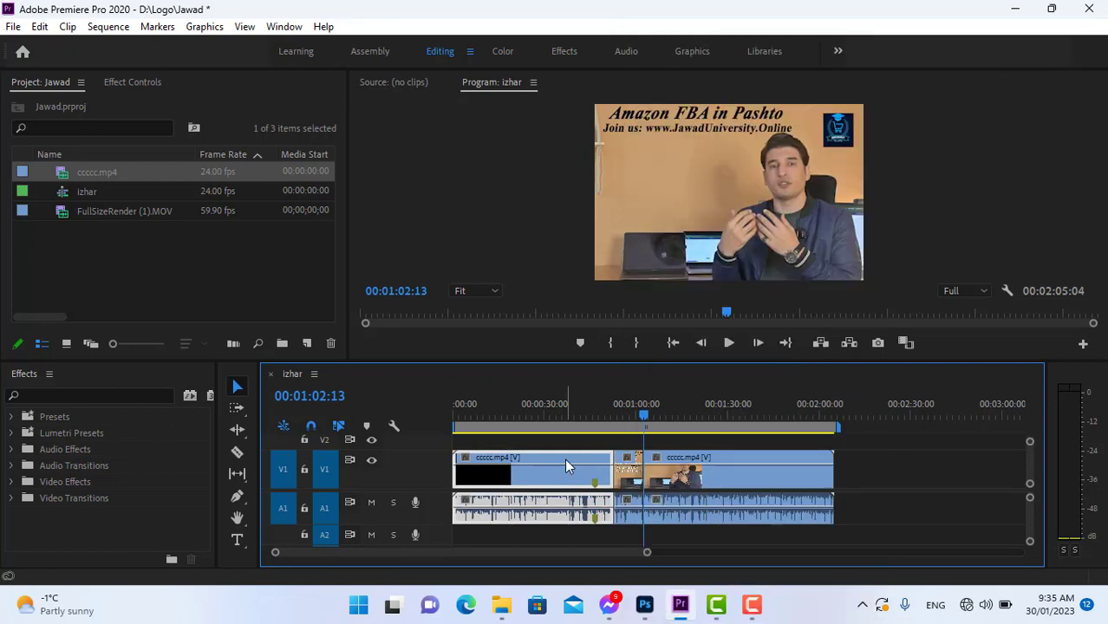
pyautogui.click(630, 483)
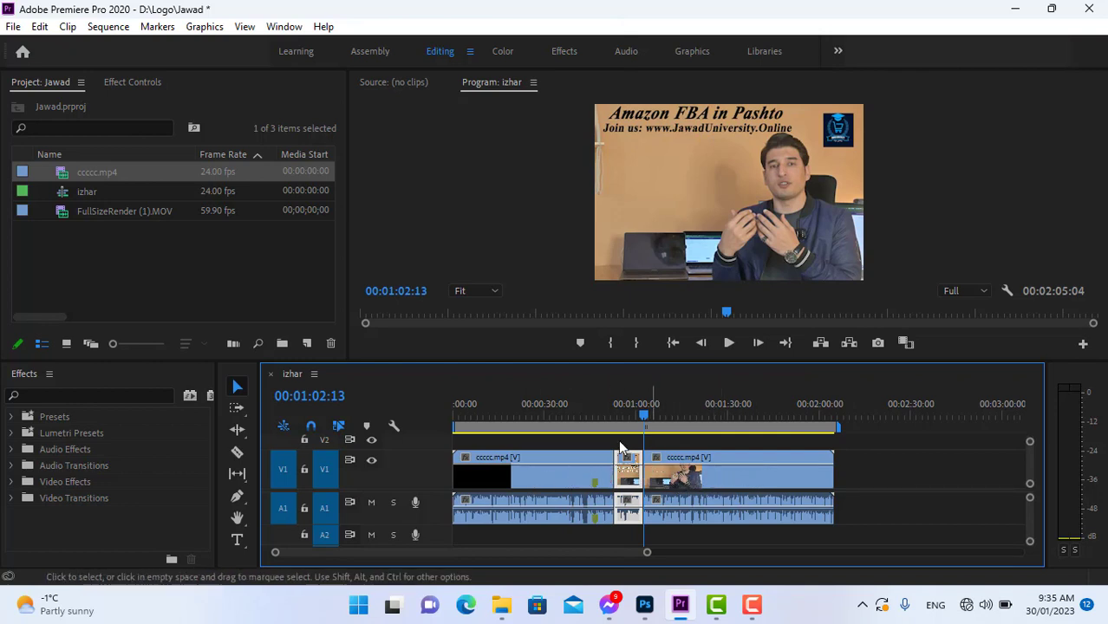
pyautogui.rightClick(627, 486)
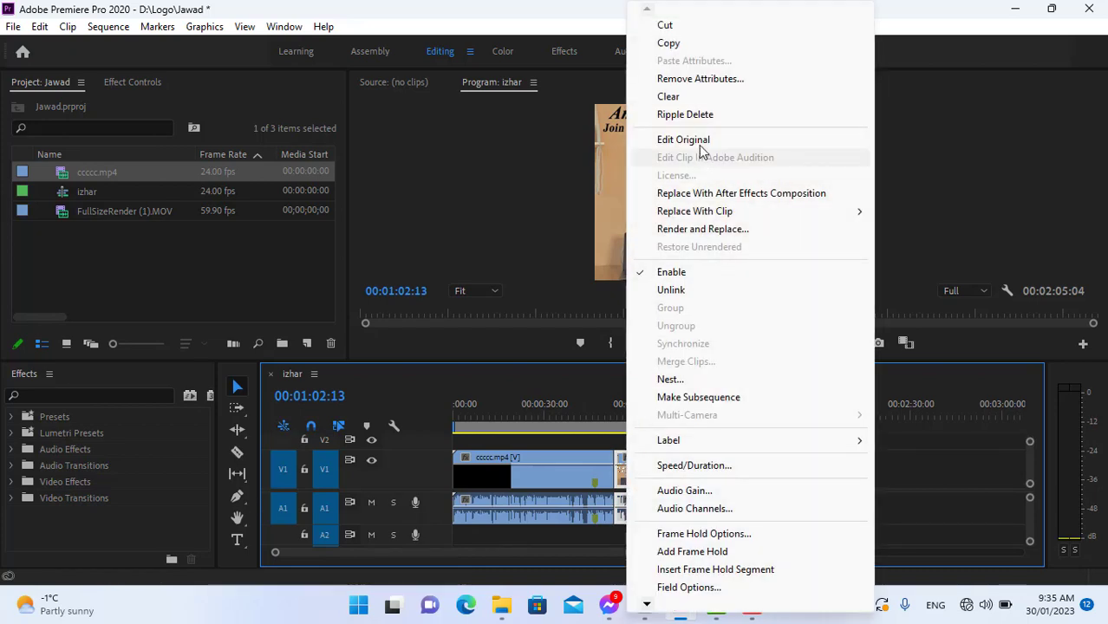
pyautogui.click(685, 115)
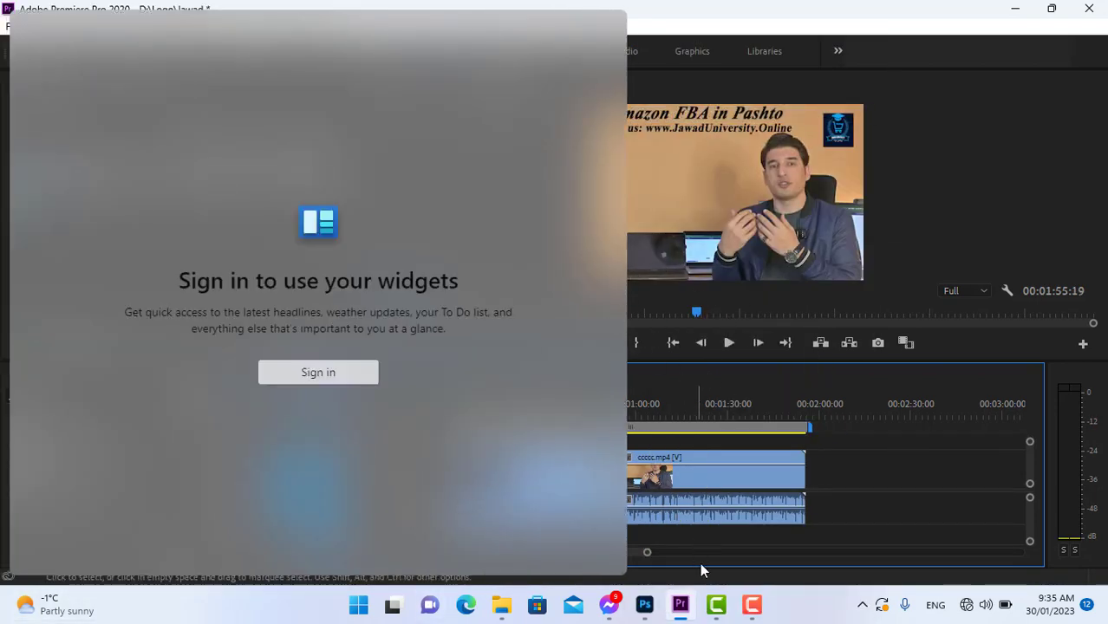
# - Dismiss the widgets sign-in window and undo the ripple delete of the middle segment
pyautogui.click(683, 484)
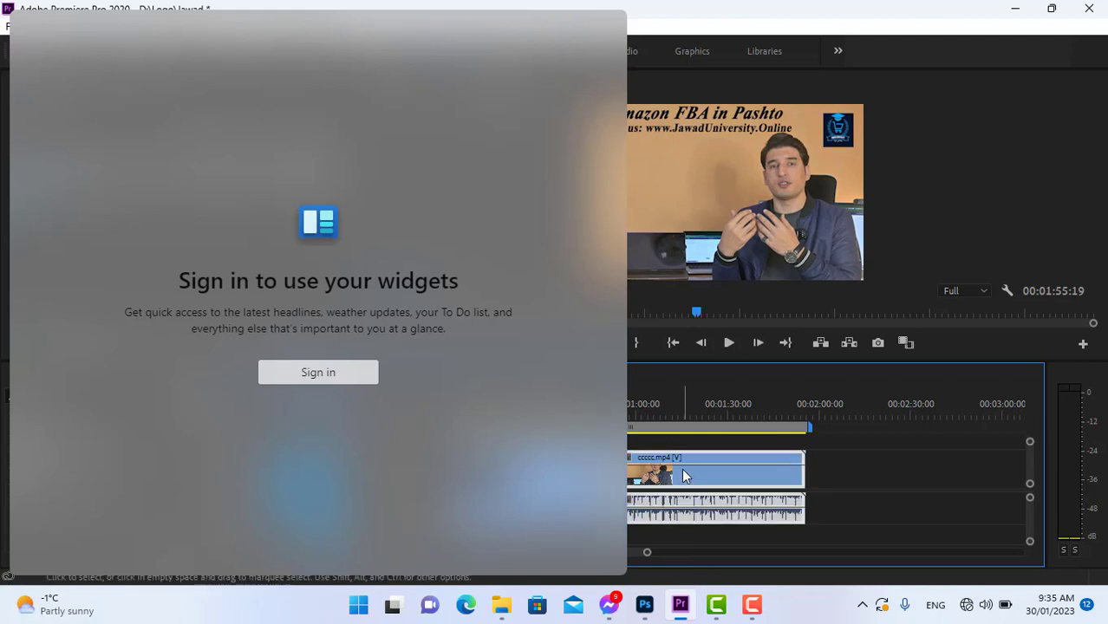
pyautogui.click(373, 378)
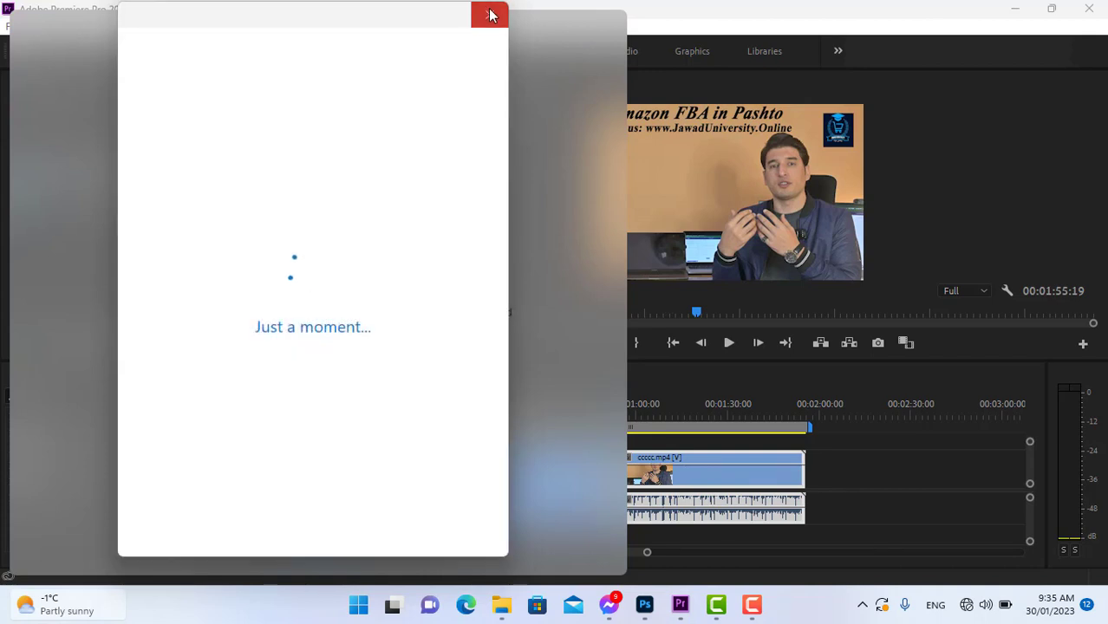
pyautogui.click(490, 14)
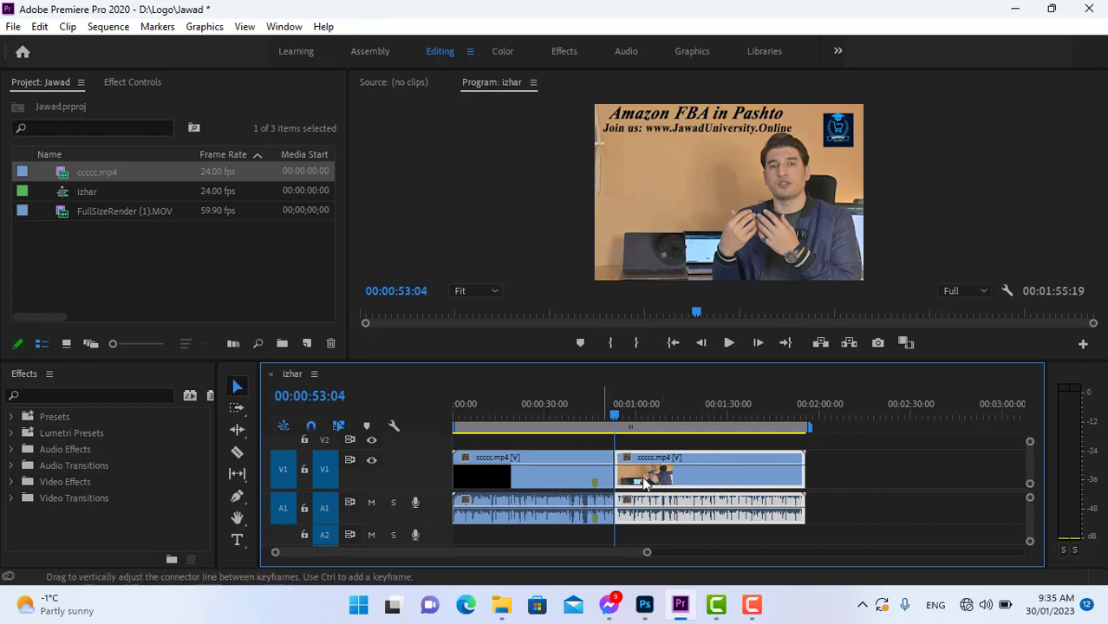
pyautogui.hotkey('ctrl', 'z')
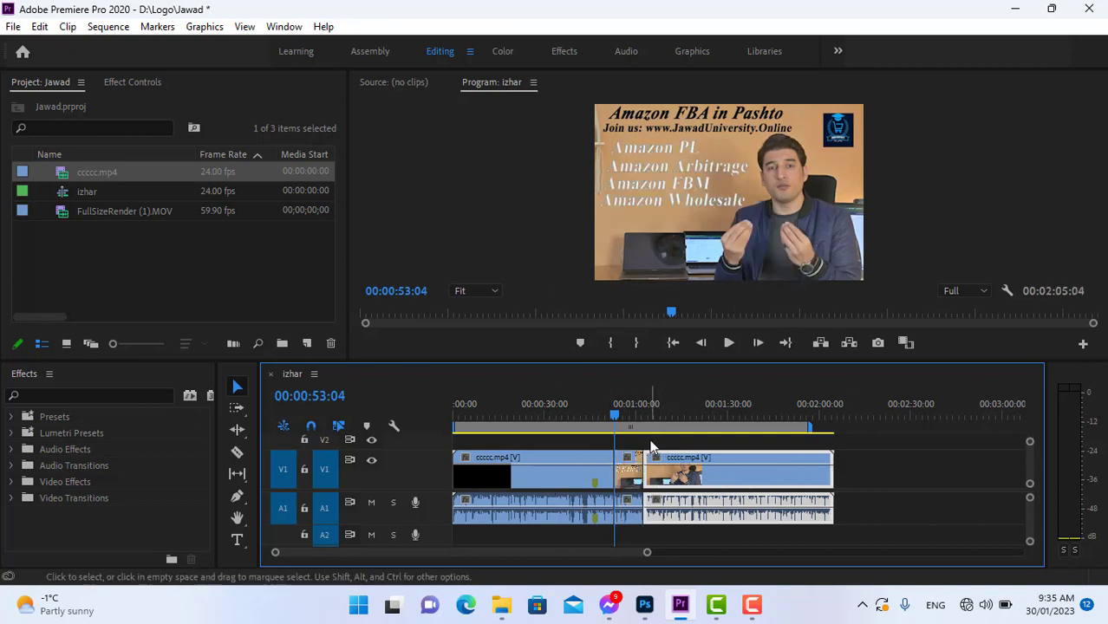
# - Delete the short middle segment, ripple delete the empty gap it leaves, and check the frames on both sides of the join
pyautogui.click(629, 480)
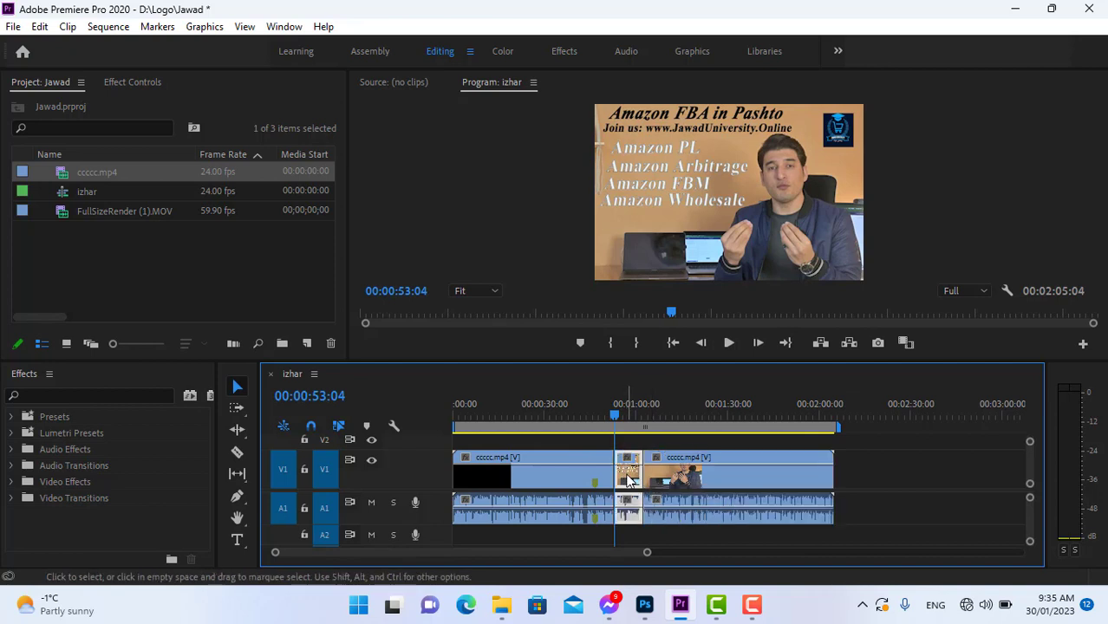
pyautogui.press('Delete')
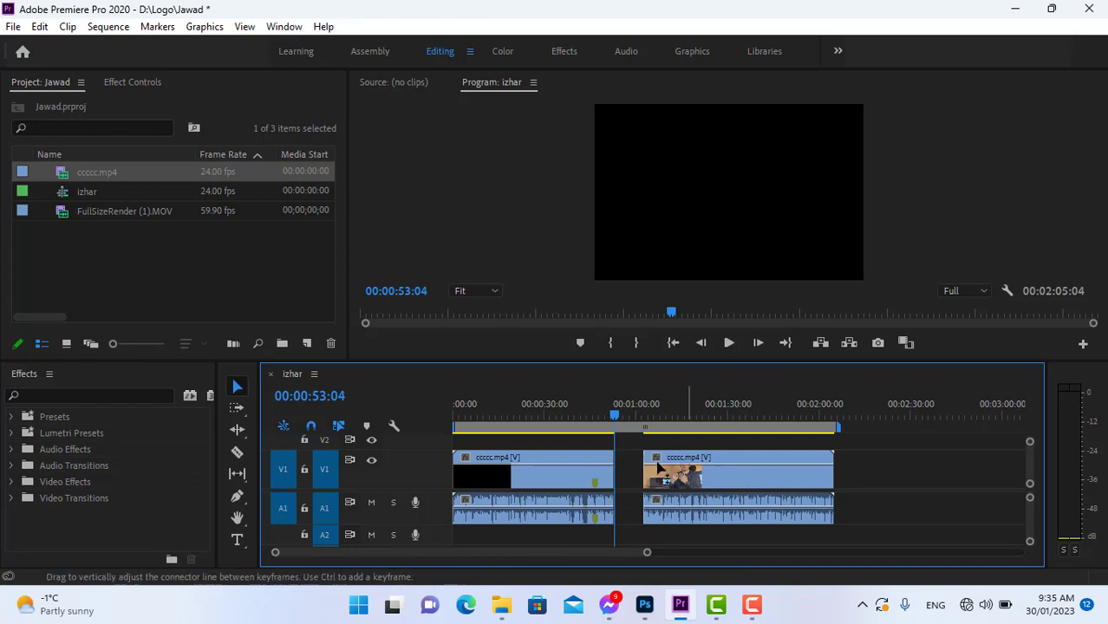
pyautogui.moveTo(757, 476)
pyautogui.mouseDown()
pyautogui.moveTo(735, 480)
pyautogui.moveTo(763, 479)
pyautogui.mouseUp()
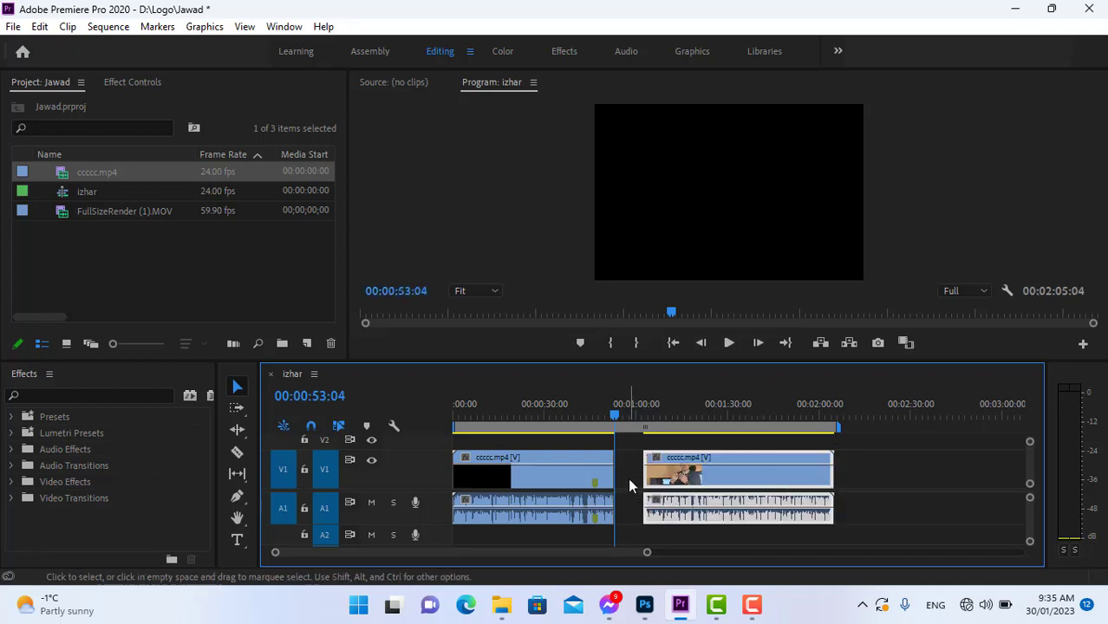
pyautogui.rightClick(630, 482)
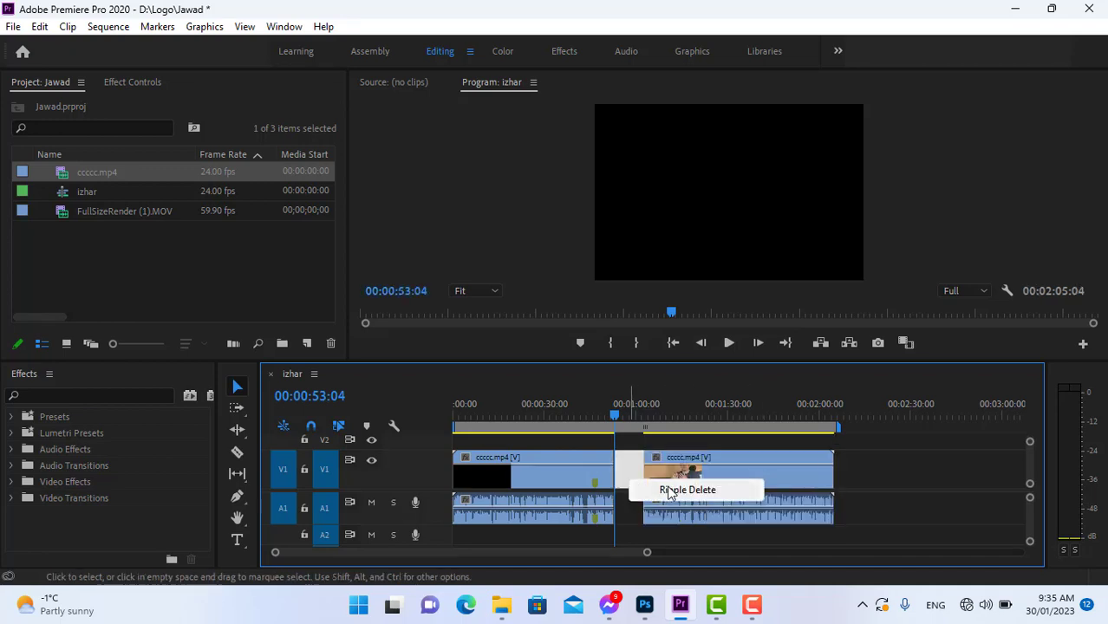
pyautogui.click(685, 490)
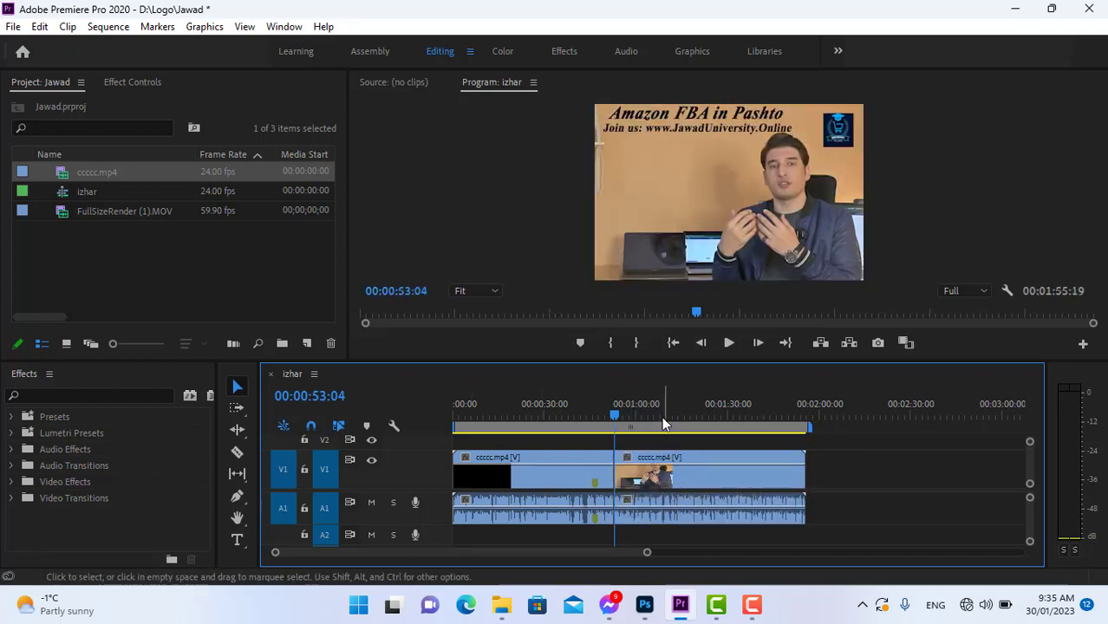
pyautogui.click(605, 419)
pyautogui.click(617, 419)
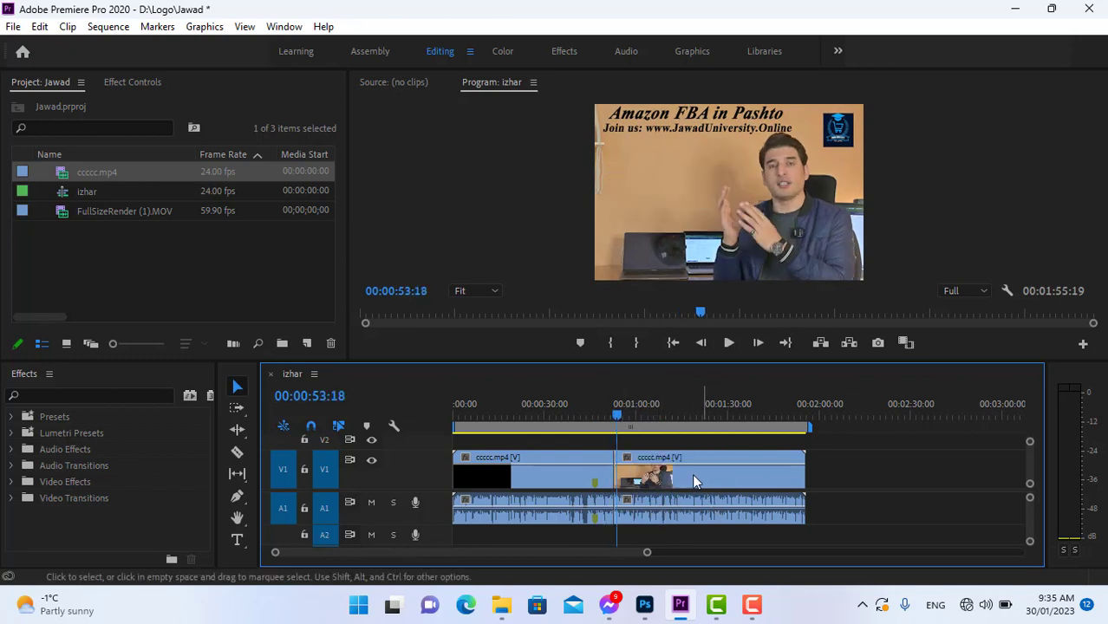
# - Shift the second clip later on the timeline to open a gap, and close that gap with Ripple Delete
pyautogui.moveTo(691, 473); pyautogui.dragTo(768, 472)
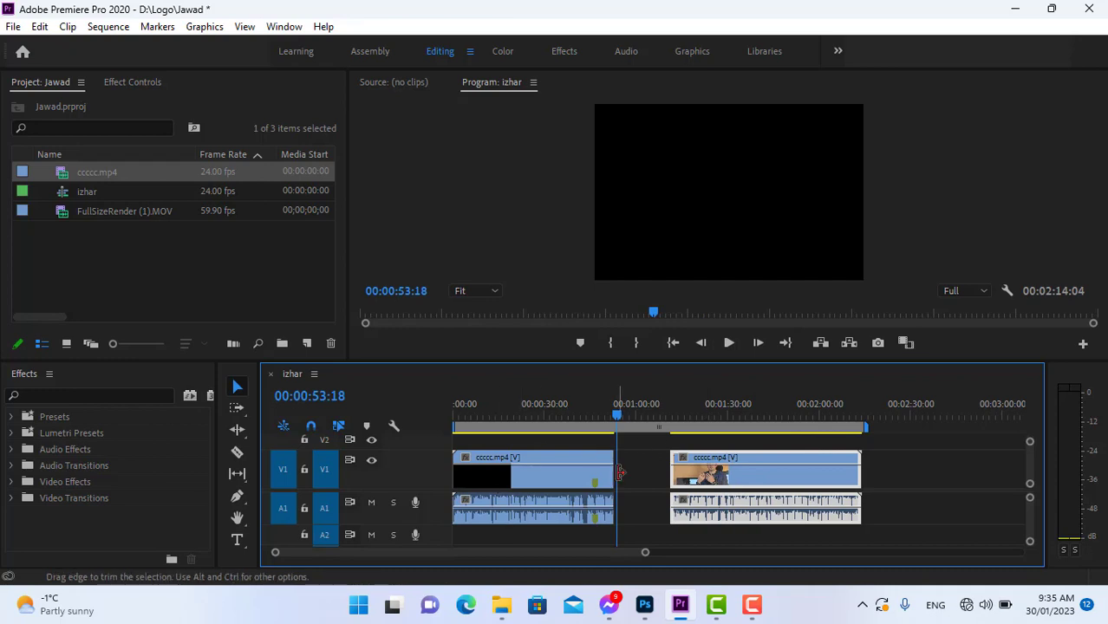
pyautogui.rightClick(647, 467)
pyautogui.click(688, 478)
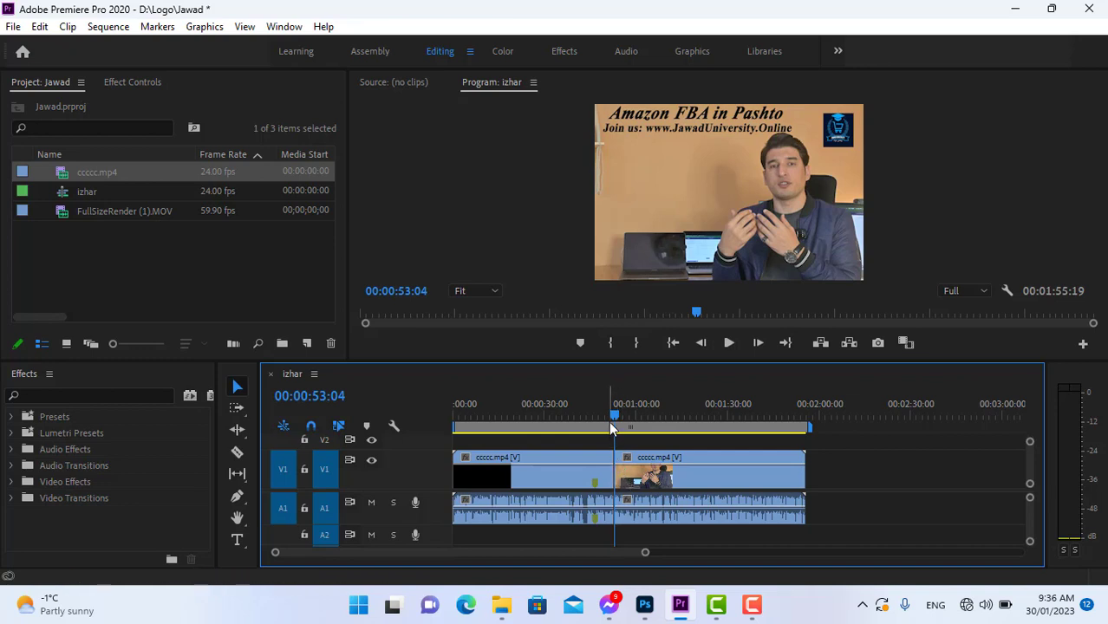
# - Play the sequence across the join from 00:00:51:15 and stop at 00:00:54:02
pyautogui.moveTo(616, 414); pyautogui.dragTo(612, 418)
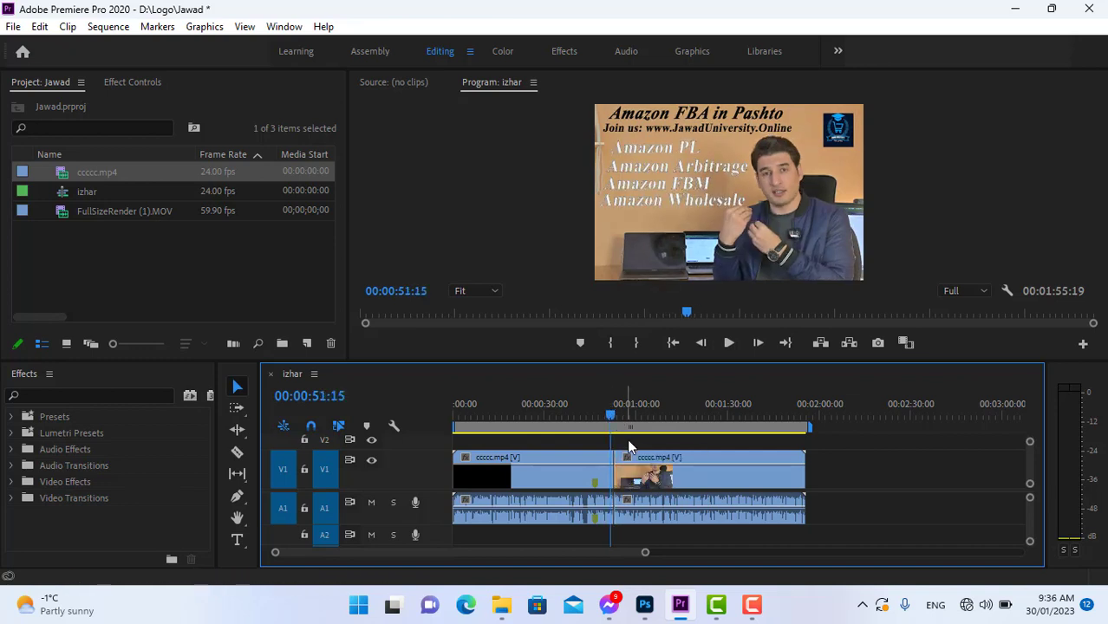
pyautogui.click(725, 344)
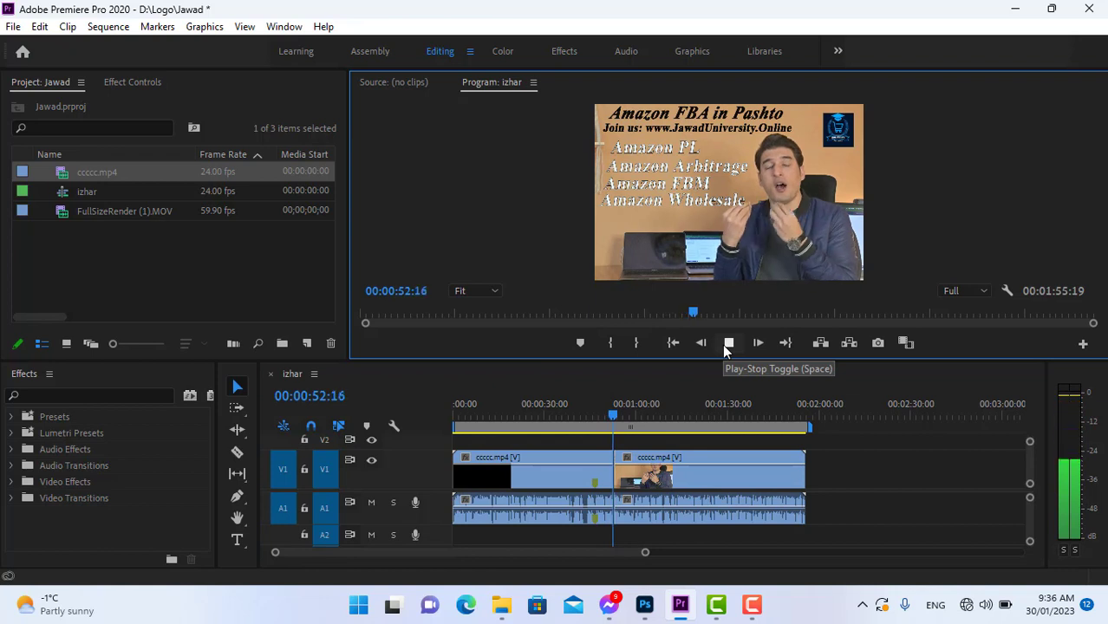
pyautogui.click(724, 345)
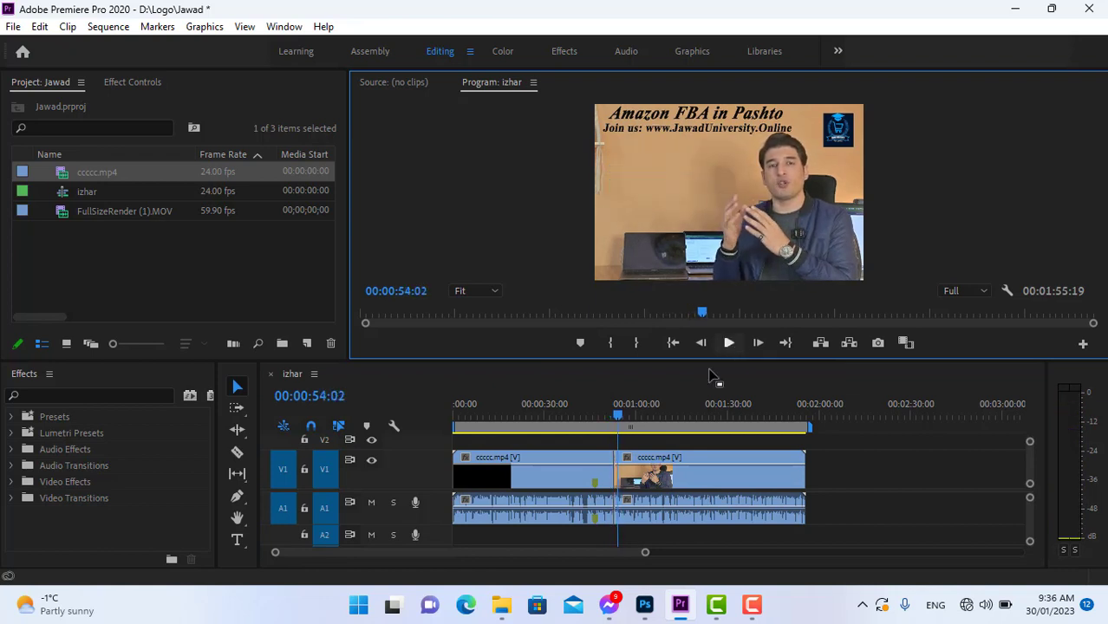
# - Apply a Cross Dissolve at the join between the two ccccc.mp4 clips and play across it from 00:00:52:06 to 00:00:54:11
pyautogui.click(618, 472)
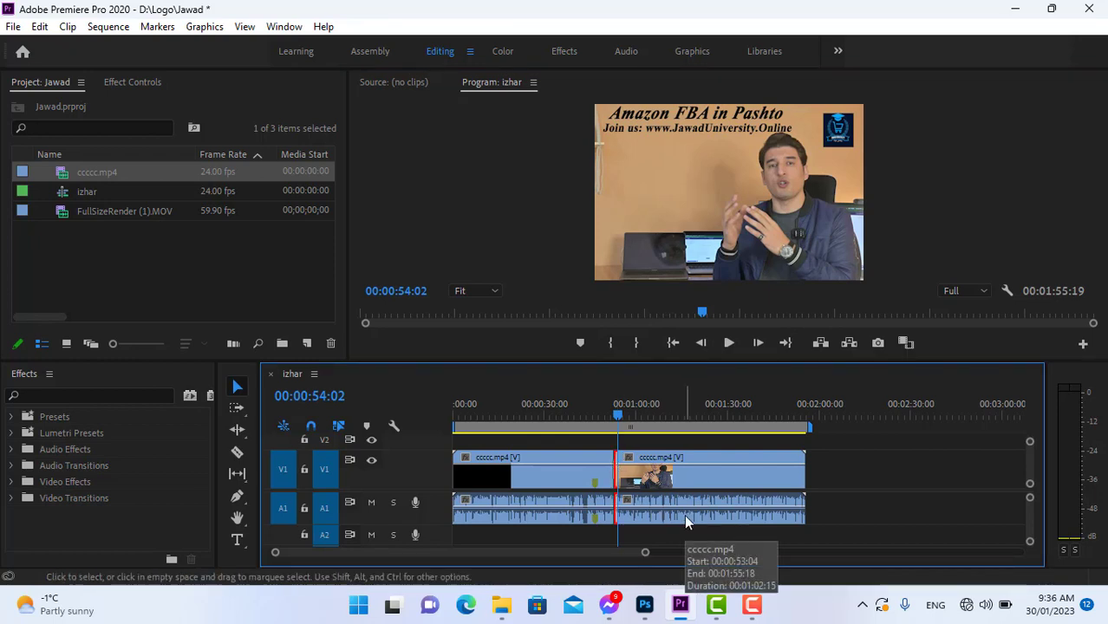
pyautogui.moveTo(644, 553); pyautogui.dragTo(524, 558)
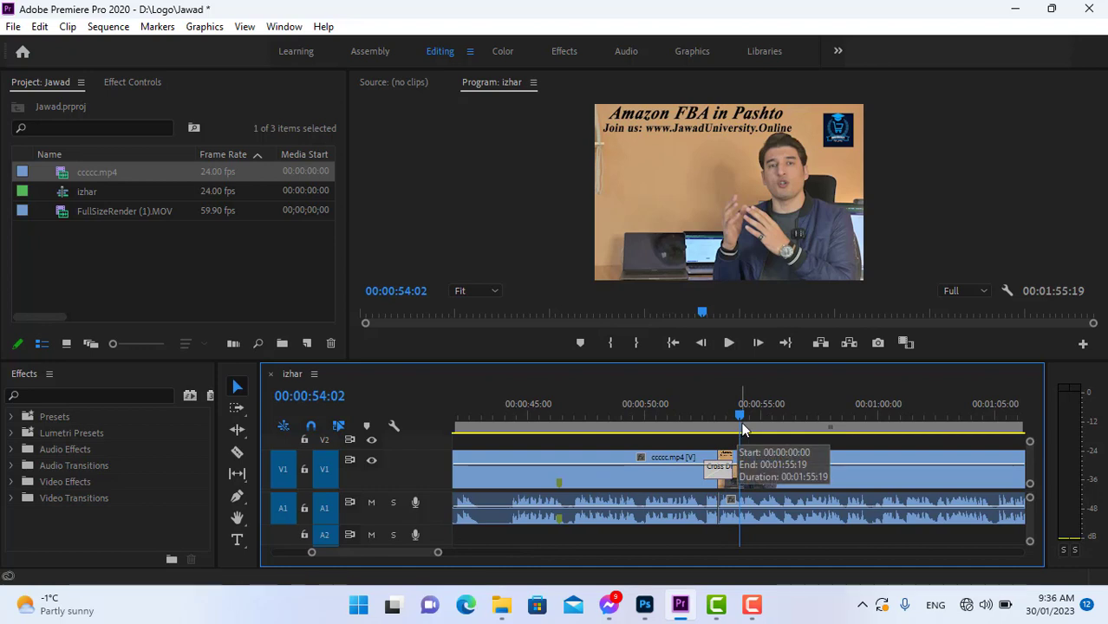
pyautogui.moveTo(739, 419); pyautogui.dragTo(697, 418)
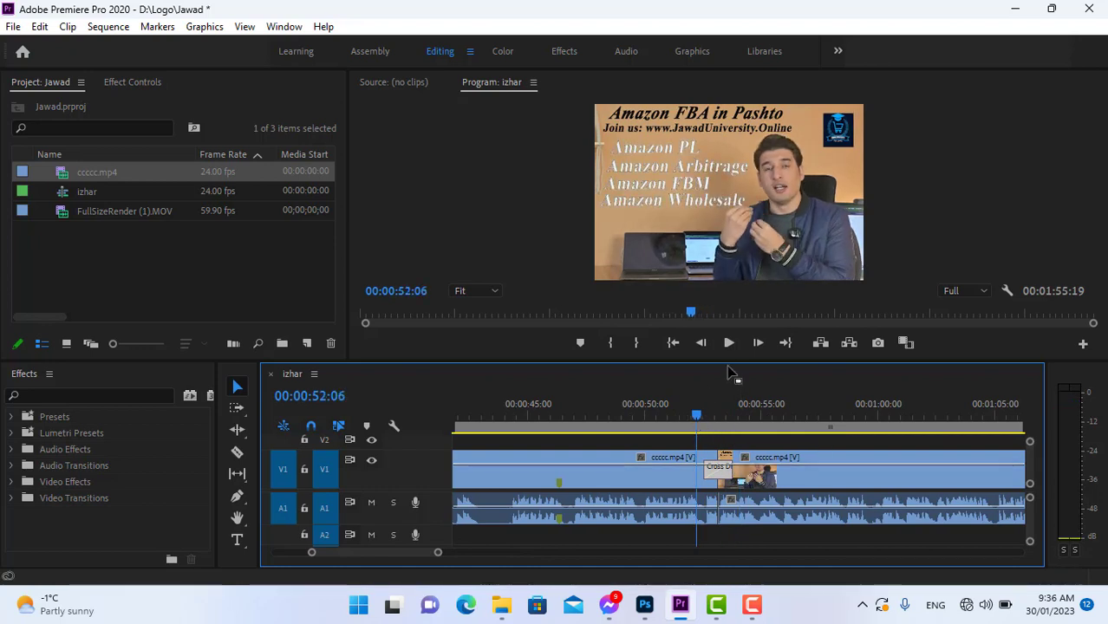
pyautogui.click(728, 343)
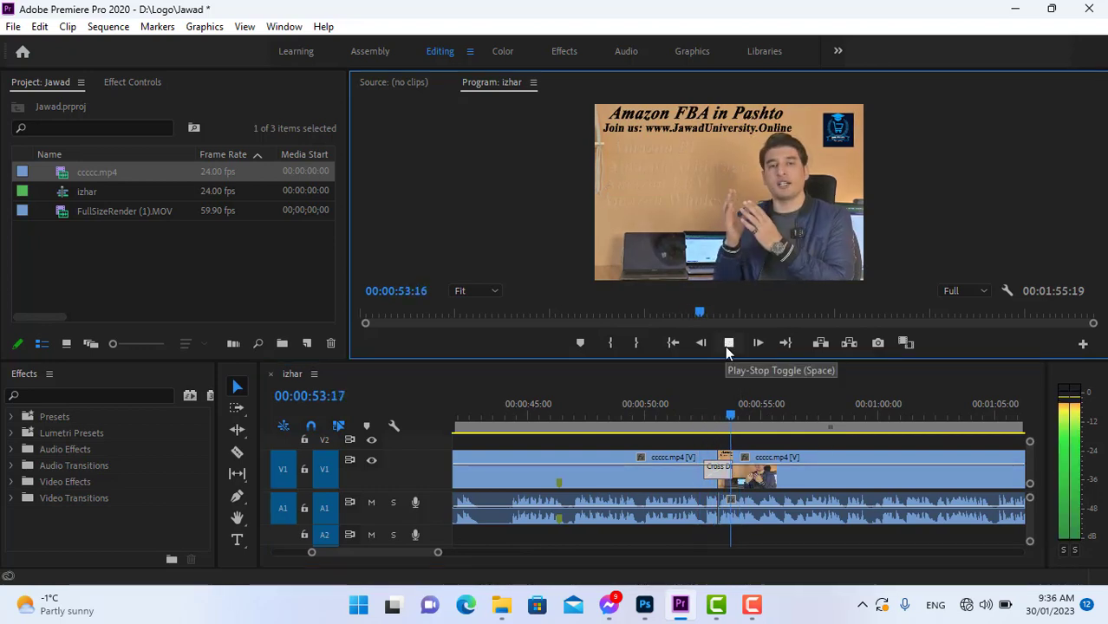
pyautogui.click(727, 344)
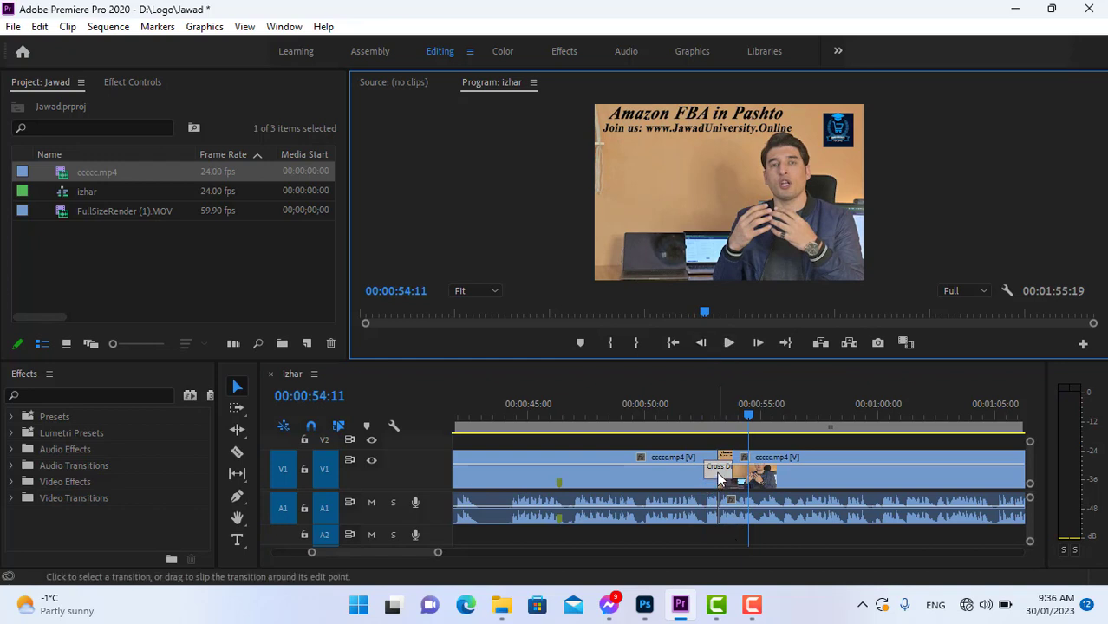
# - Show the Cross Dissolve's effect settings and stretch the transition's edge until it lasts 00:00:04:04
pyautogui.click(719, 477)
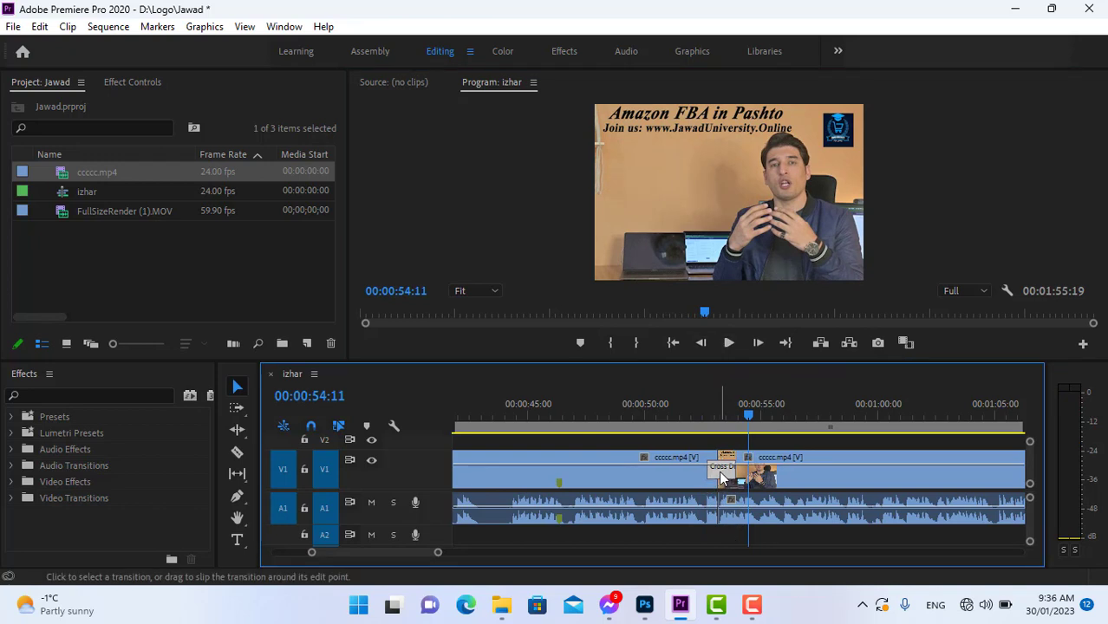
pyautogui.doubleClick(719, 470)
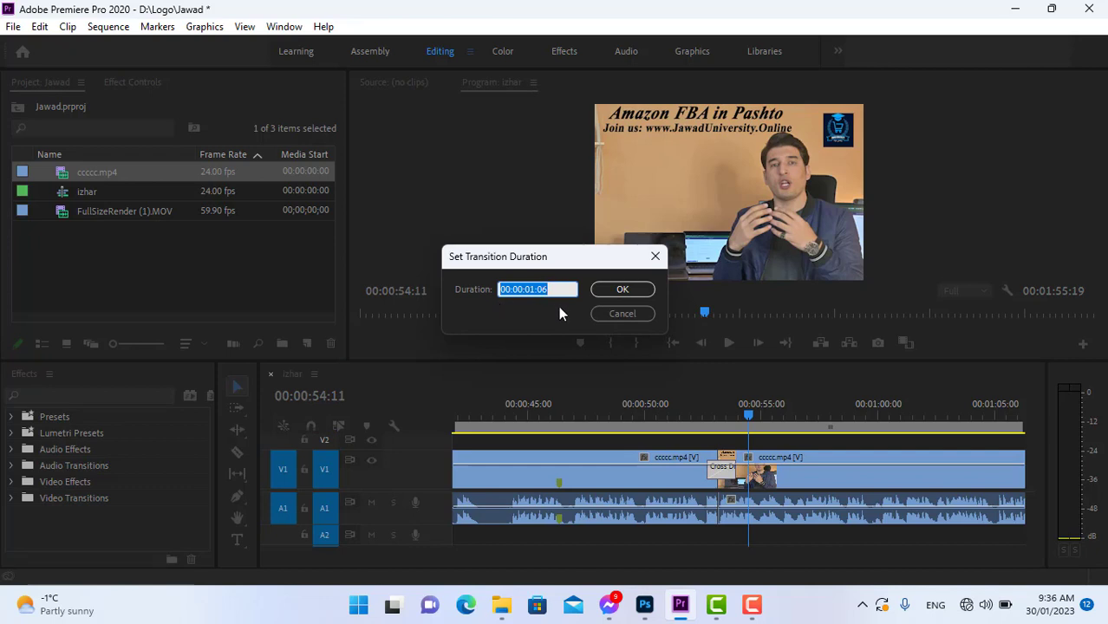
pyautogui.click(655, 255)
pyautogui.click(135, 83)
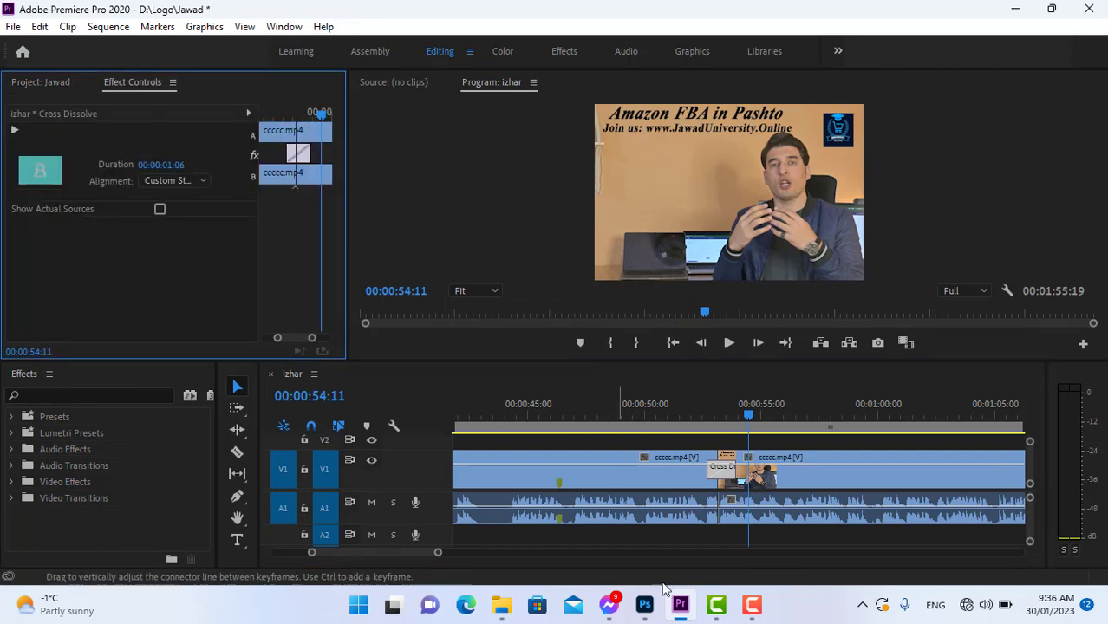
pyautogui.click(714, 473)
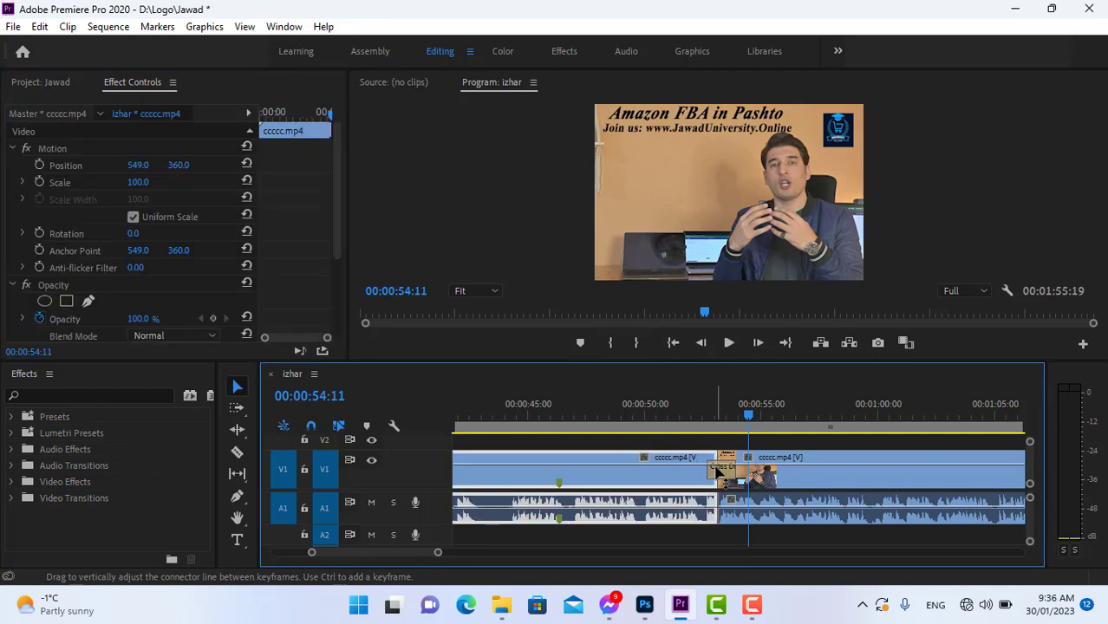
pyautogui.click(723, 472)
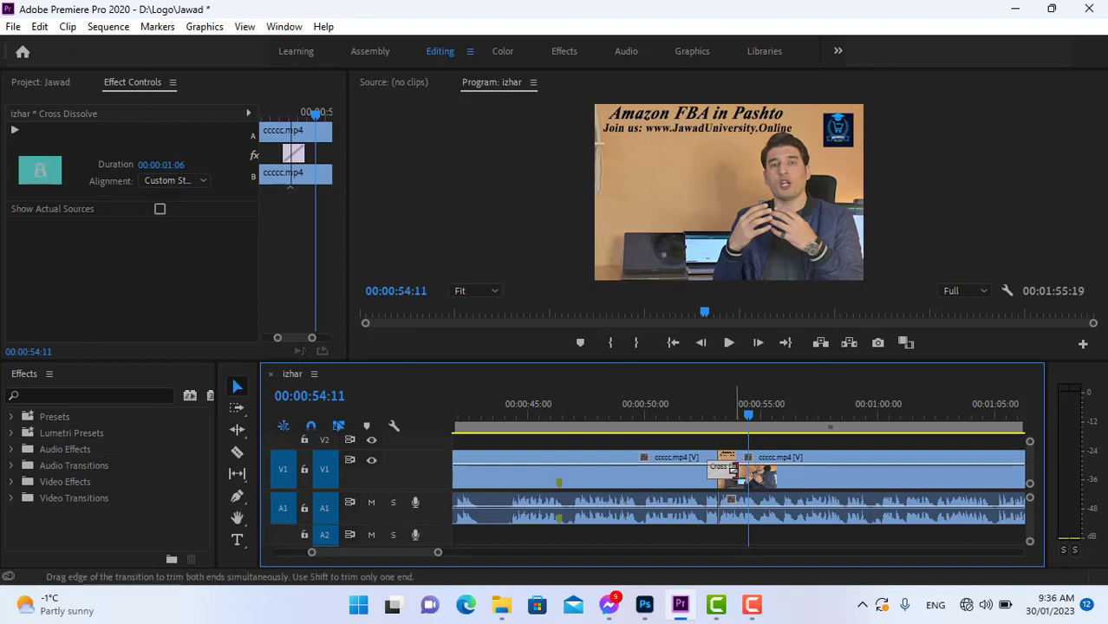
pyautogui.moveTo(739, 469); pyautogui.dragTo(774, 469)
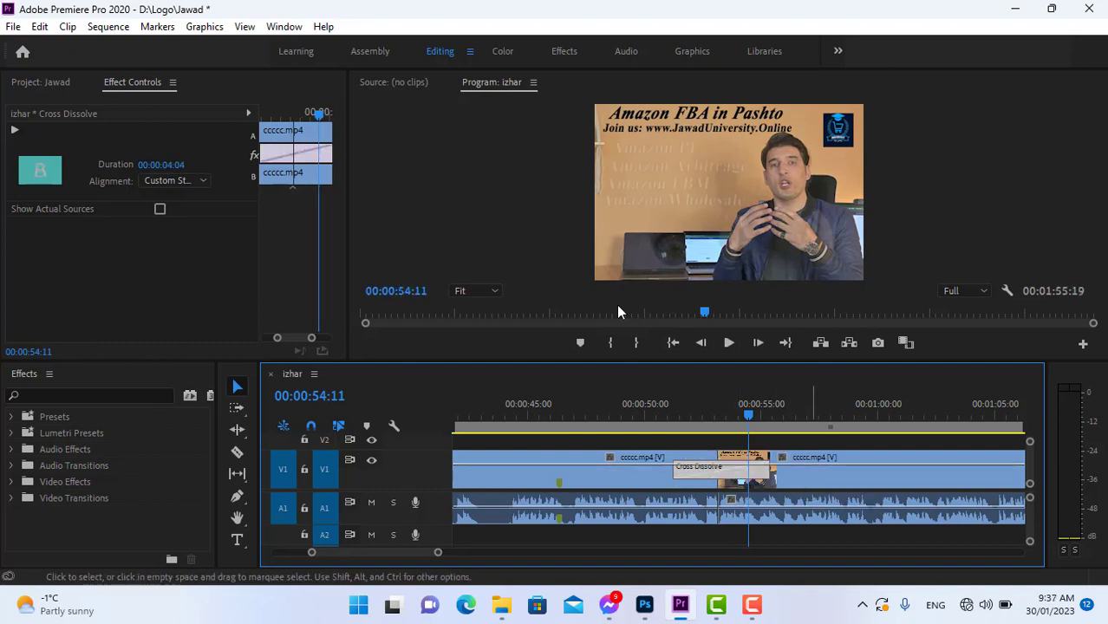
# - Try the Start at Cut and End at Cut alignments on the Cross Dissolve and settle on Center at Cut
pyautogui.click(203, 180)
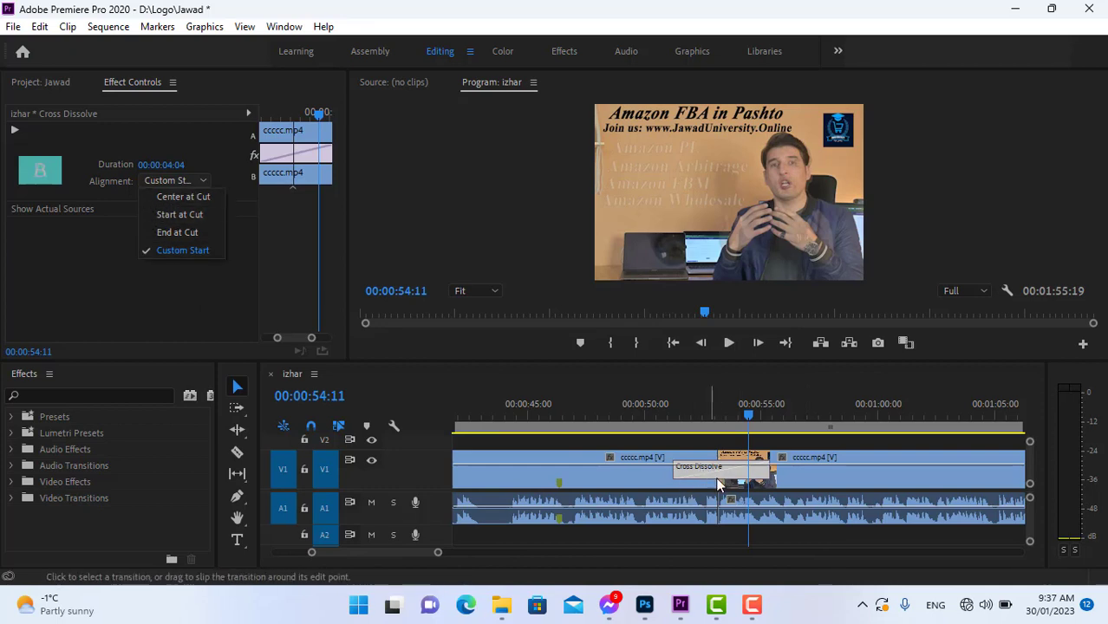
pyautogui.click(190, 220)
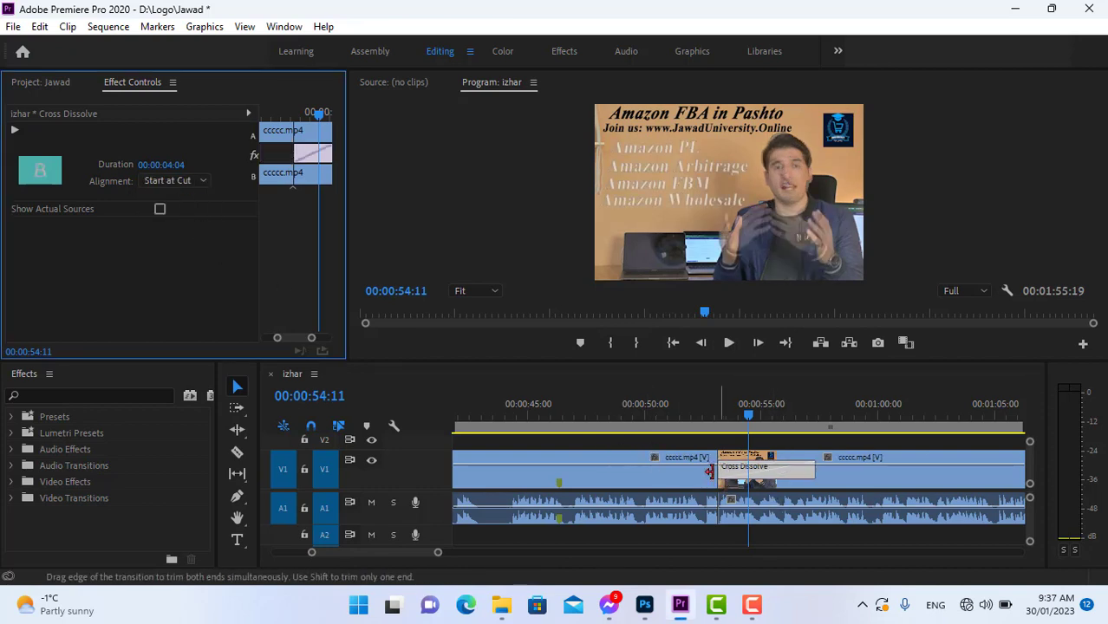
pyautogui.click(203, 180)
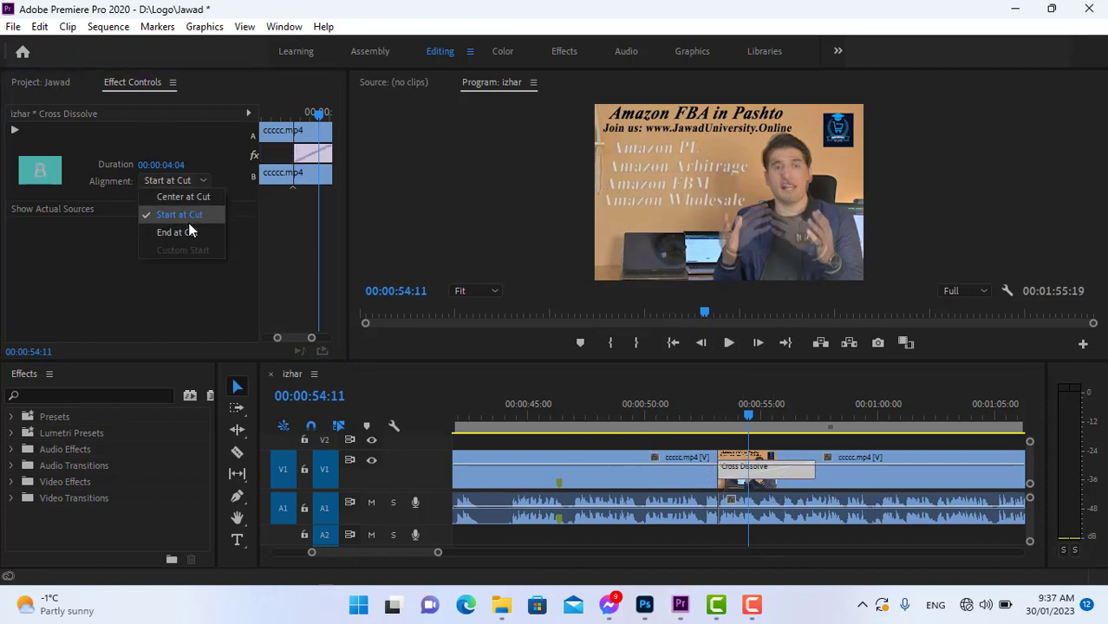
pyautogui.click(193, 232)
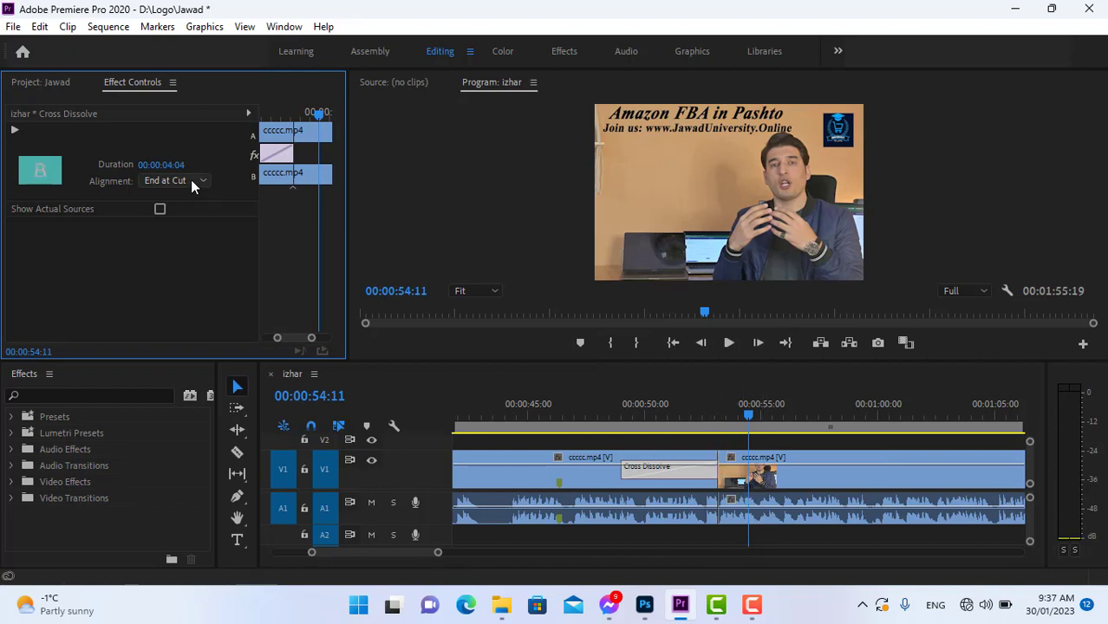
pyautogui.click(198, 182)
pyautogui.click(196, 202)
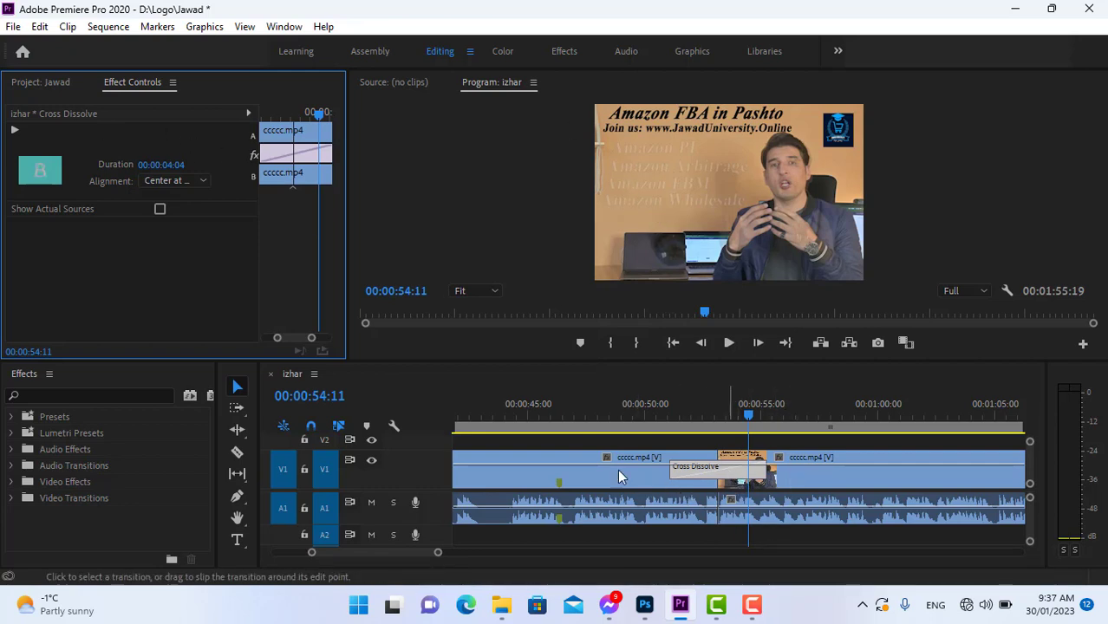
# - Fit the whole sequence in the timeline and reduce the heights of the V1 and A1 tracks
pyautogui.click(619, 468)
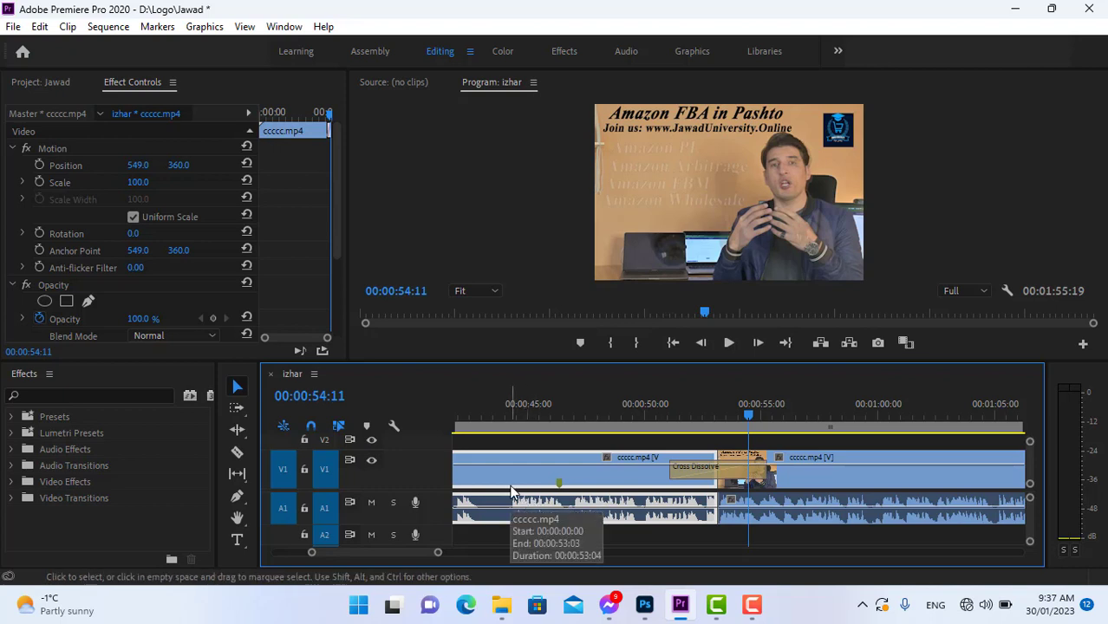
pyautogui.moveTo(438, 553); pyautogui.dragTo(746, 555)
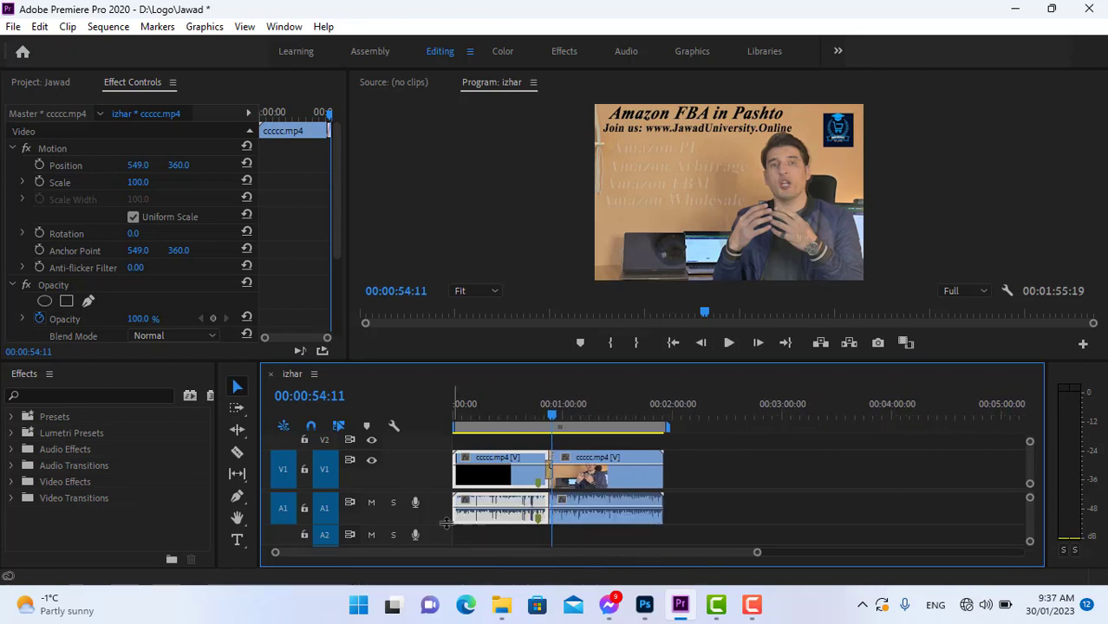
pyautogui.moveTo(448, 518); pyautogui.dragTo(449, 469)
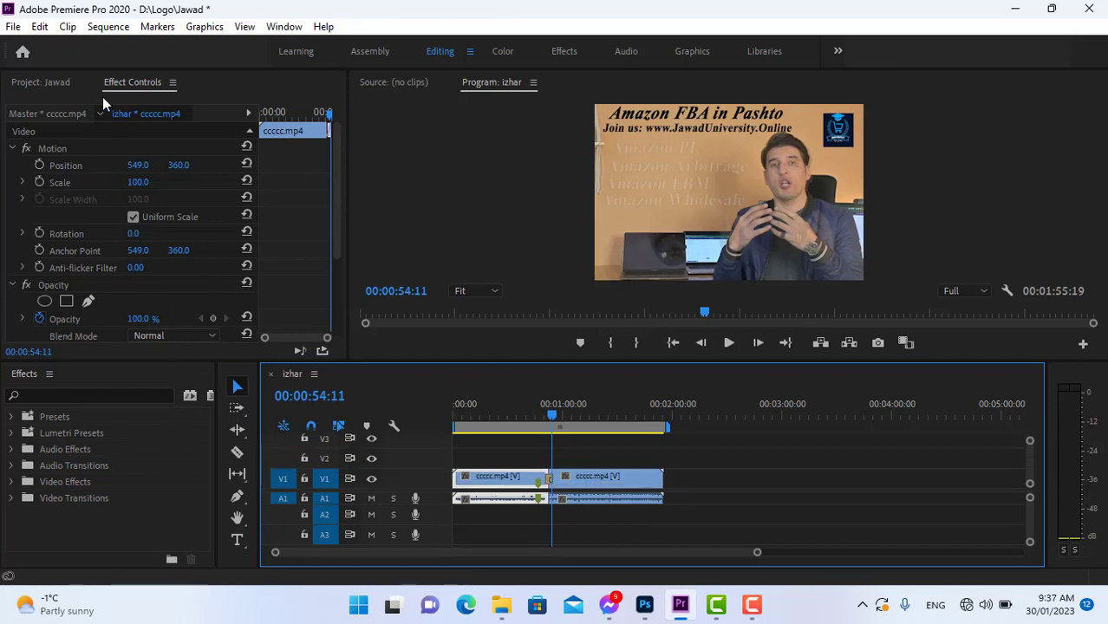
# - Place FullSizeRender (1).MOV on V2 from the sequence start, view the frame at 00:00:34:05, and select the new clip
pyautogui.click(33, 84)
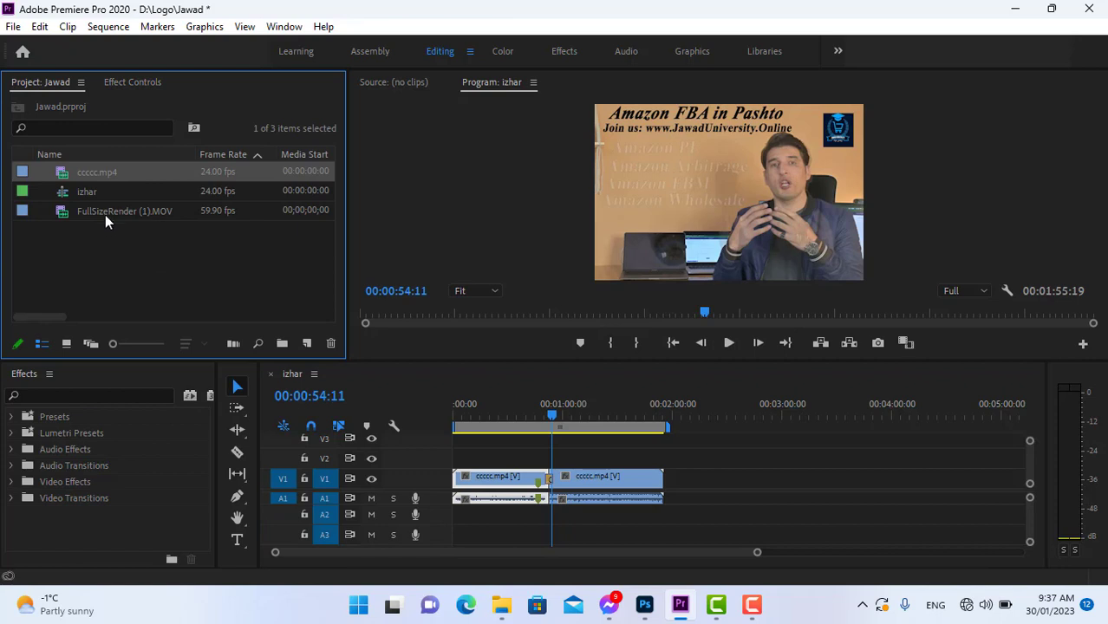
pyautogui.moveTo(105, 215); pyautogui.dragTo(459, 458)
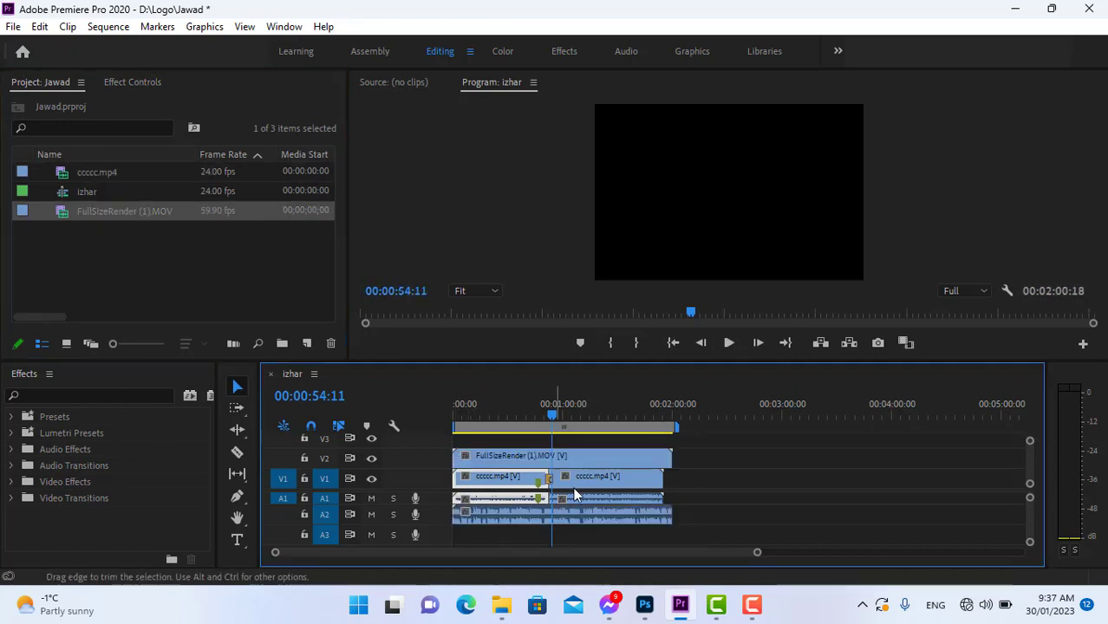
pyautogui.moveTo(554, 420); pyautogui.dragTo(517, 423)
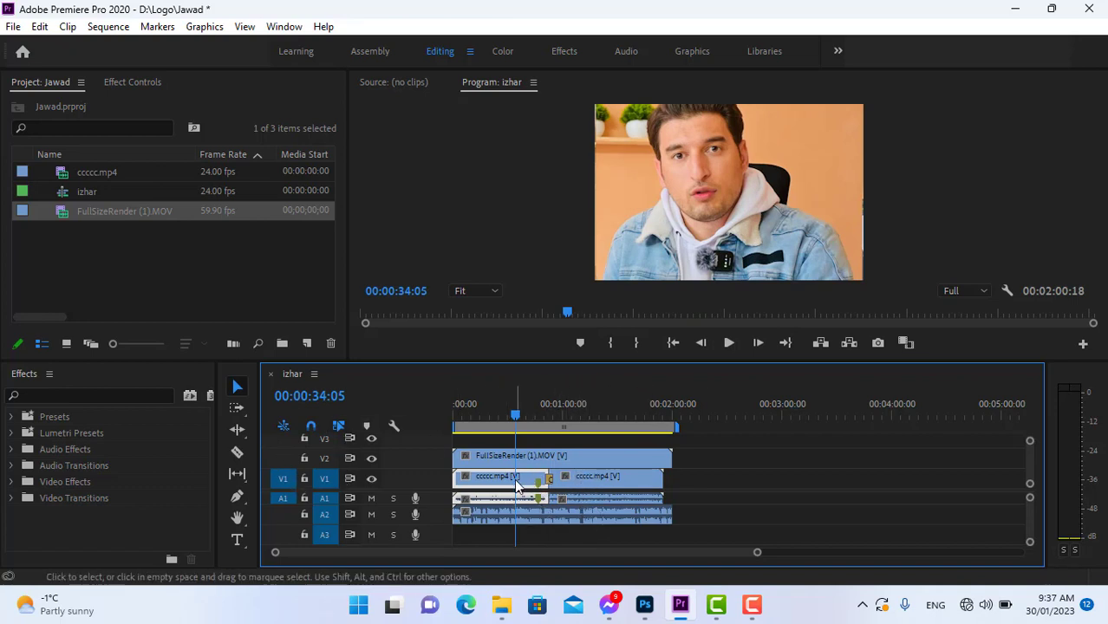
pyautogui.click(497, 458)
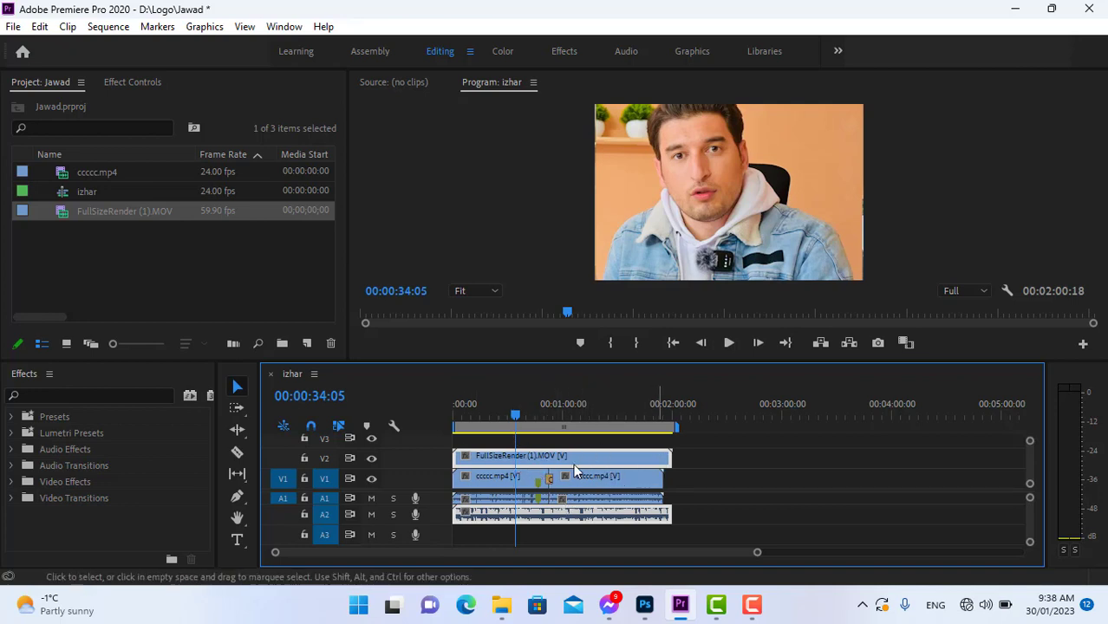
# - Lock track V2, try selecting the clips on the locked and unlocked tracks, and unlock V2
pyautogui.click(304, 440)
pyautogui.click(304, 440)
pyautogui.click(304, 458)
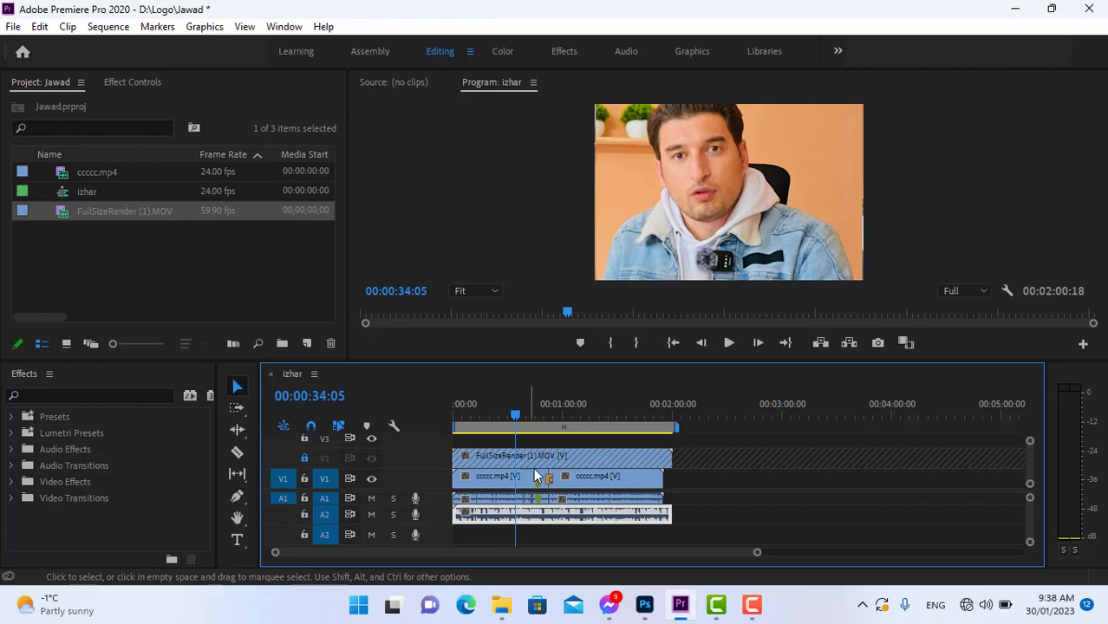
pyautogui.click(535, 478)
pyautogui.click(534, 516)
pyautogui.click(526, 456)
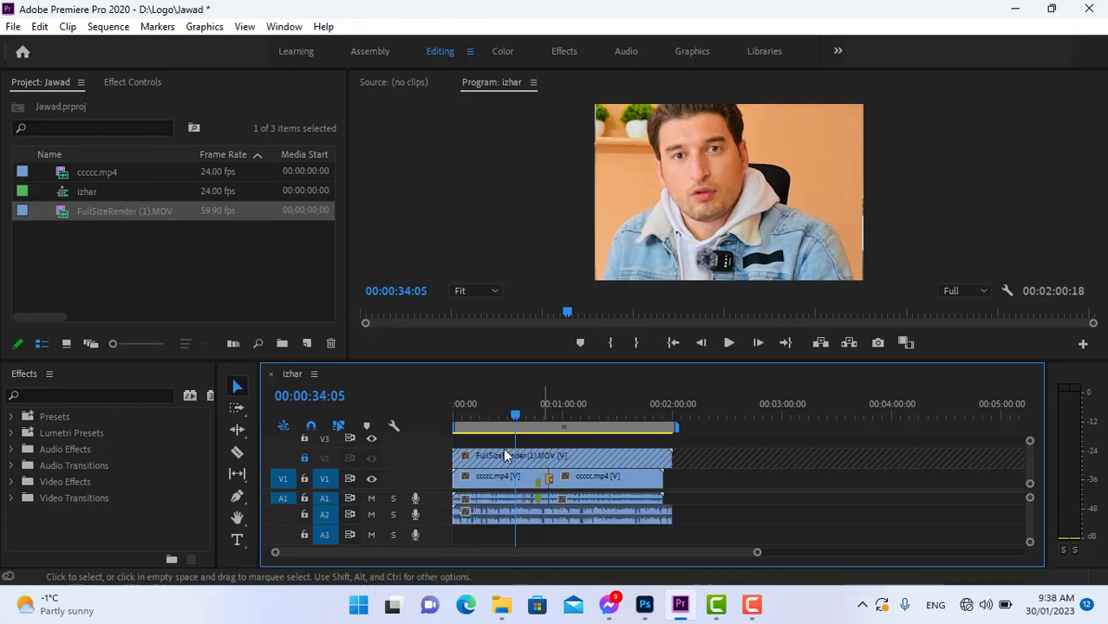
pyautogui.click(305, 459)
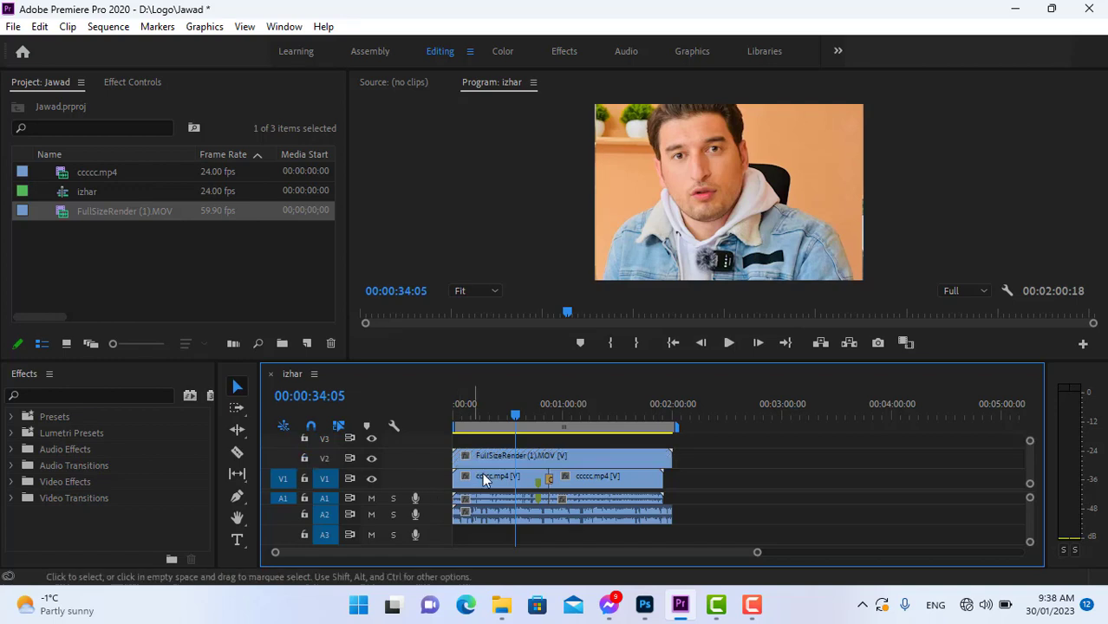
# - Select the V2 clip, hide the V2 track output to reveal the clip underneath, and show the track again
pyautogui.click(533, 461)
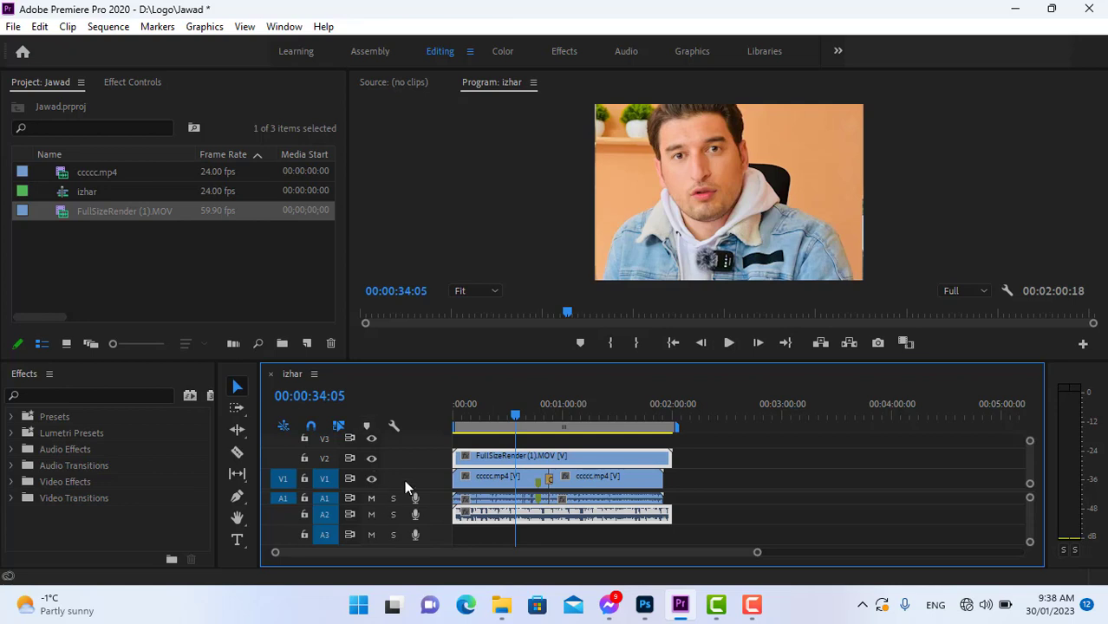
pyautogui.click(372, 459)
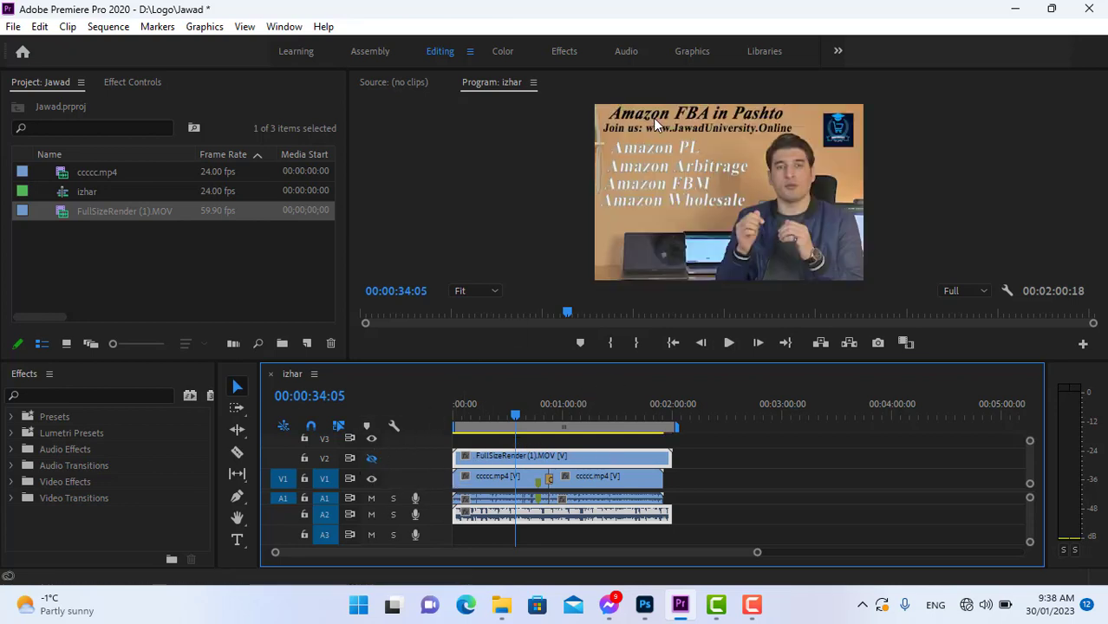
pyautogui.click(370, 459)
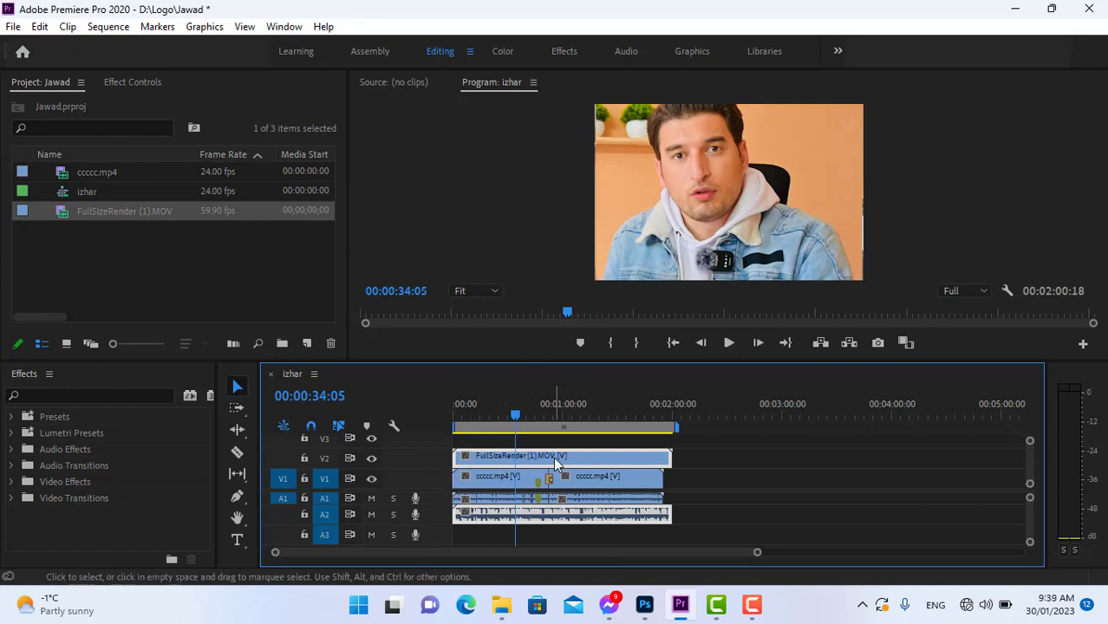
# - Delete the FullSizeRender (1).MOV clip from the timeline, select the first ccccc.mp4 clip, and increase the V1 track height
pyautogui.press('Delete')
pyautogui.click(497, 476)
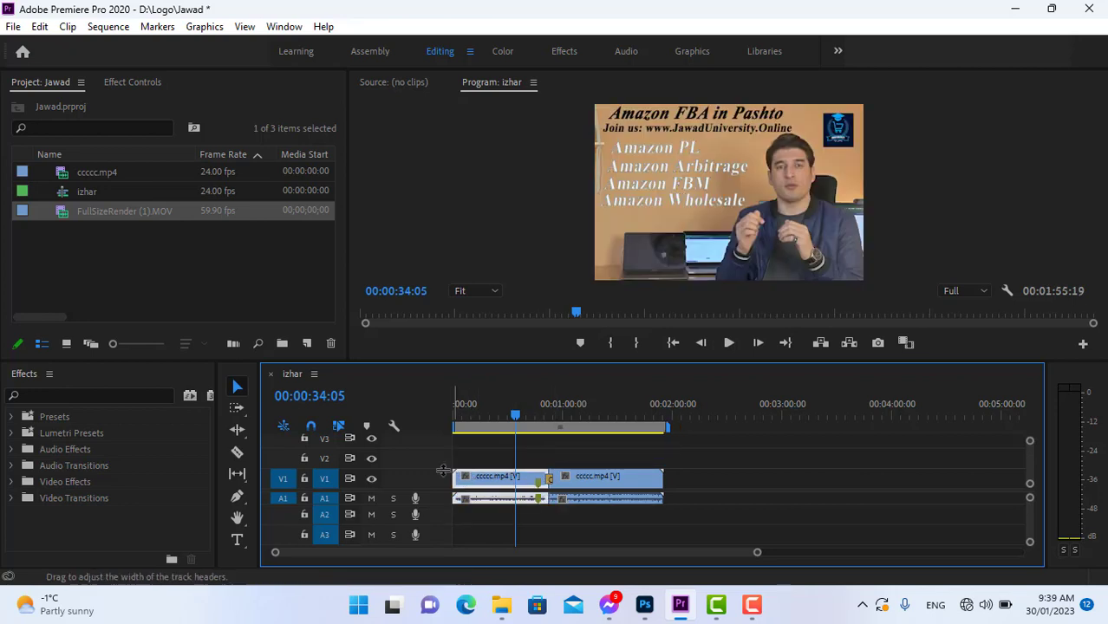
pyautogui.moveTo(448, 473); pyautogui.dragTo(449, 447)
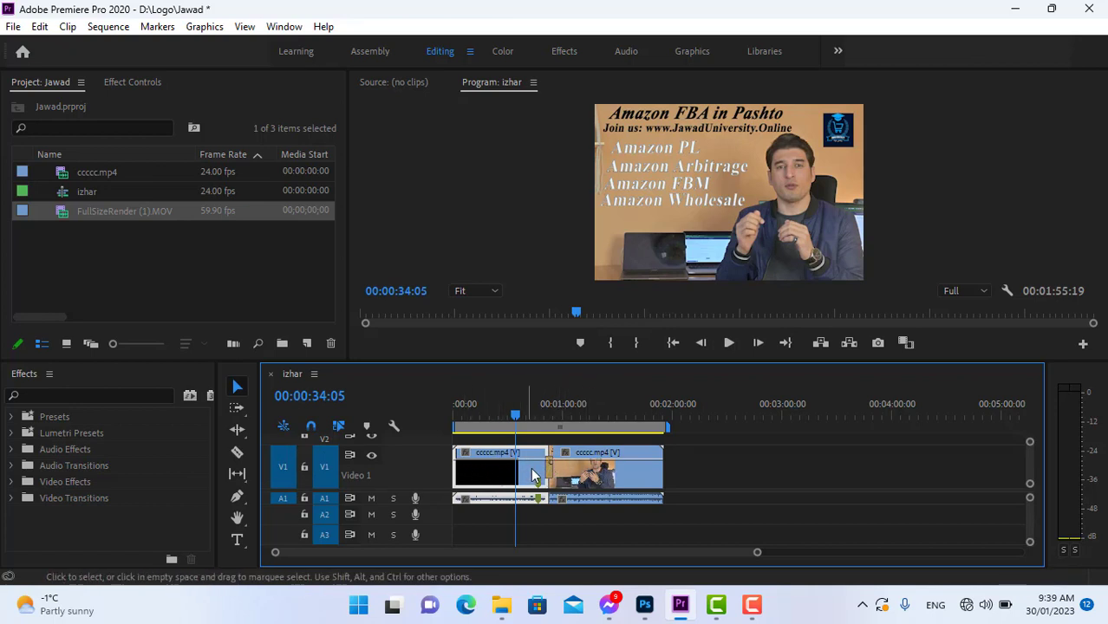
# - Switch Show Video Keyframes off and back on in the timeline display settings, and return the playhead to 00:00:00:00
pyautogui.click(392, 426)
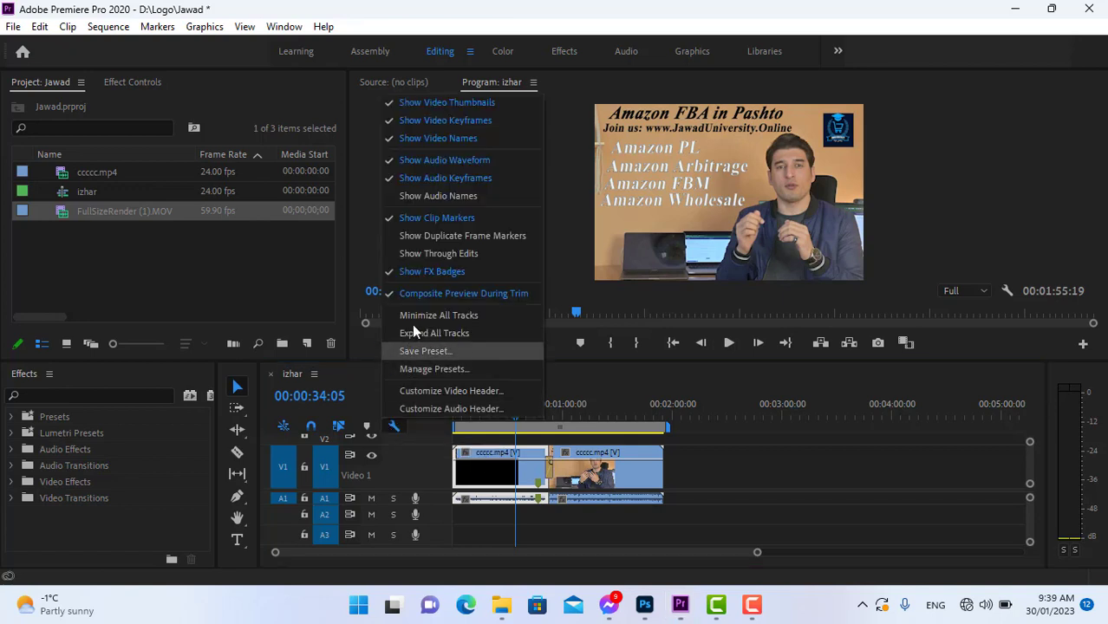
pyautogui.click(422, 124)
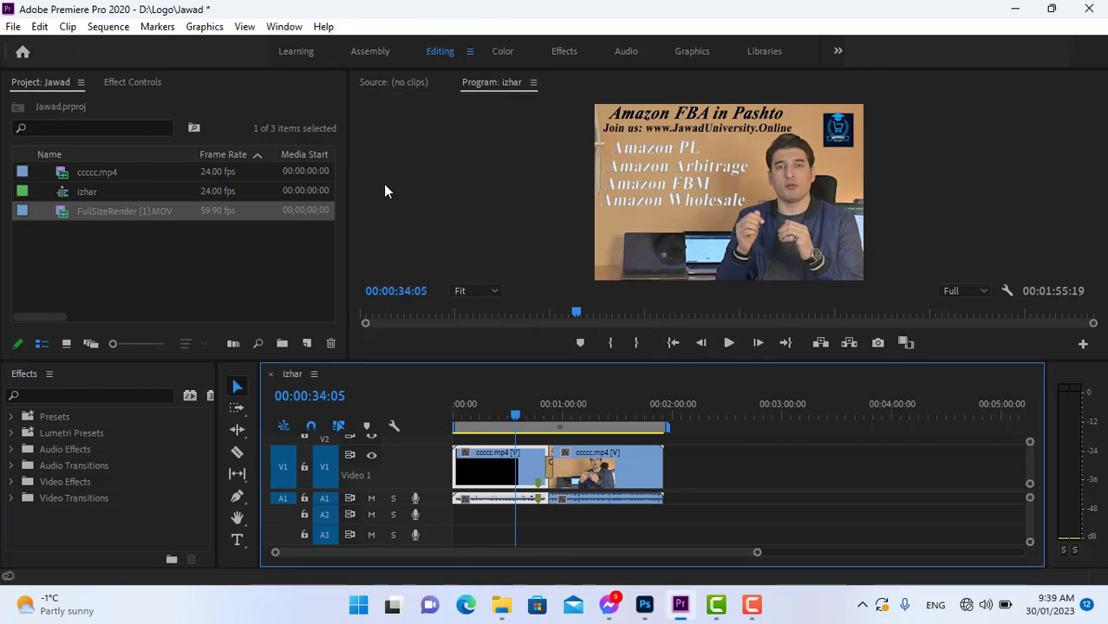
pyautogui.click(392, 429)
pyautogui.click(417, 125)
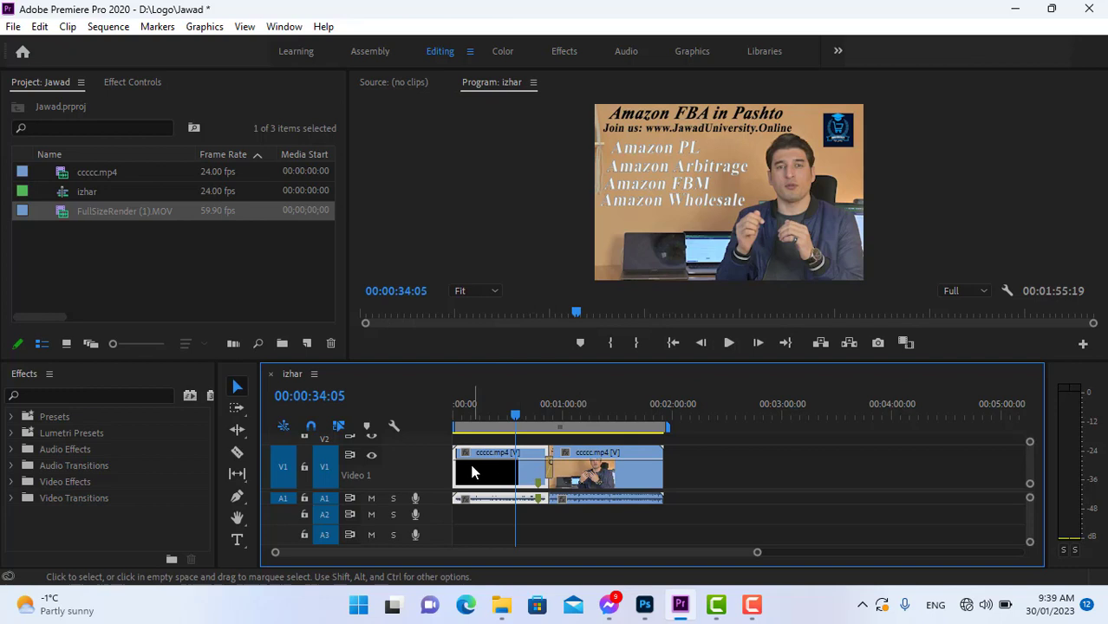
pyautogui.moveTo(512, 414); pyautogui.dragTo(443, 419)
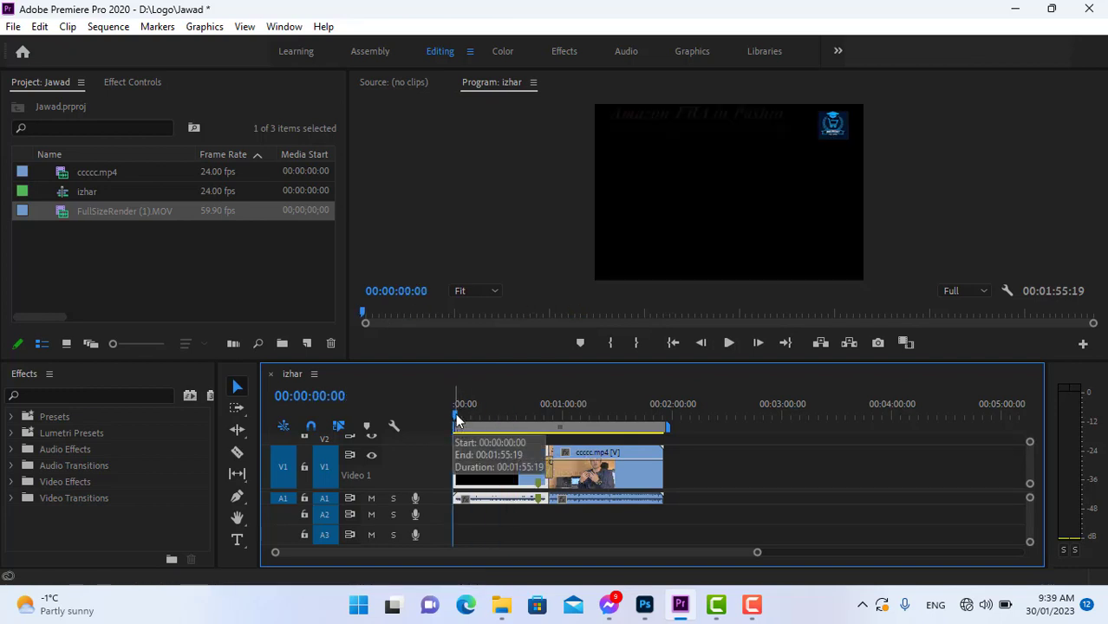
# - Add three opacity keyframes with the Pen tool on the first ccccc.mp4 clip, starting at 00:00:04:11, and lower the middle one to form a dip
pyautogui.click(458, 421)
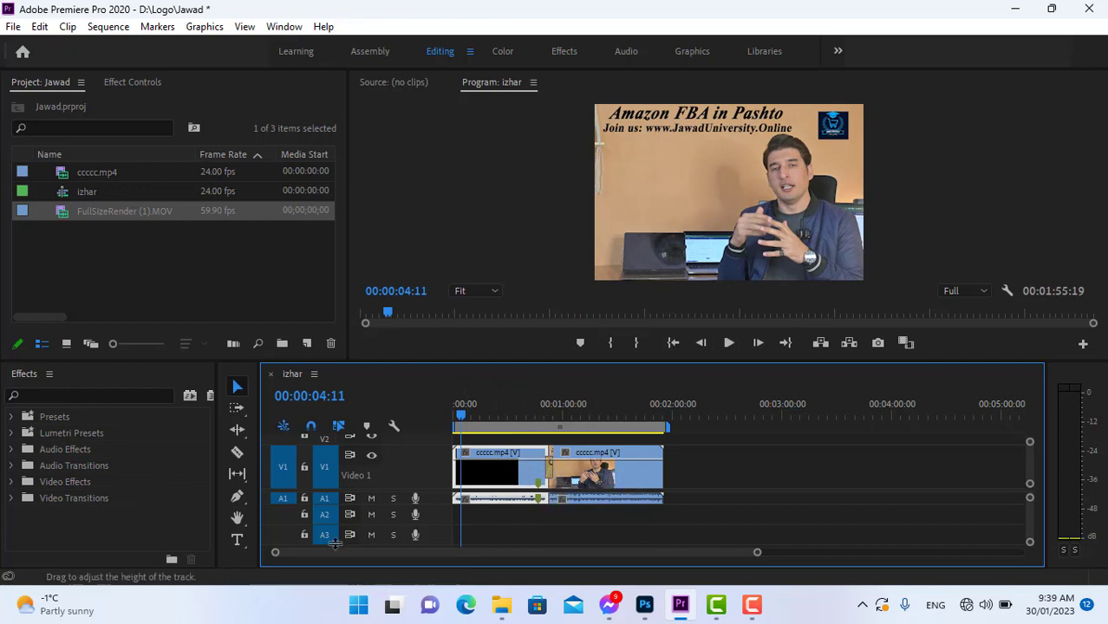
pyautogui.click(238, 497)
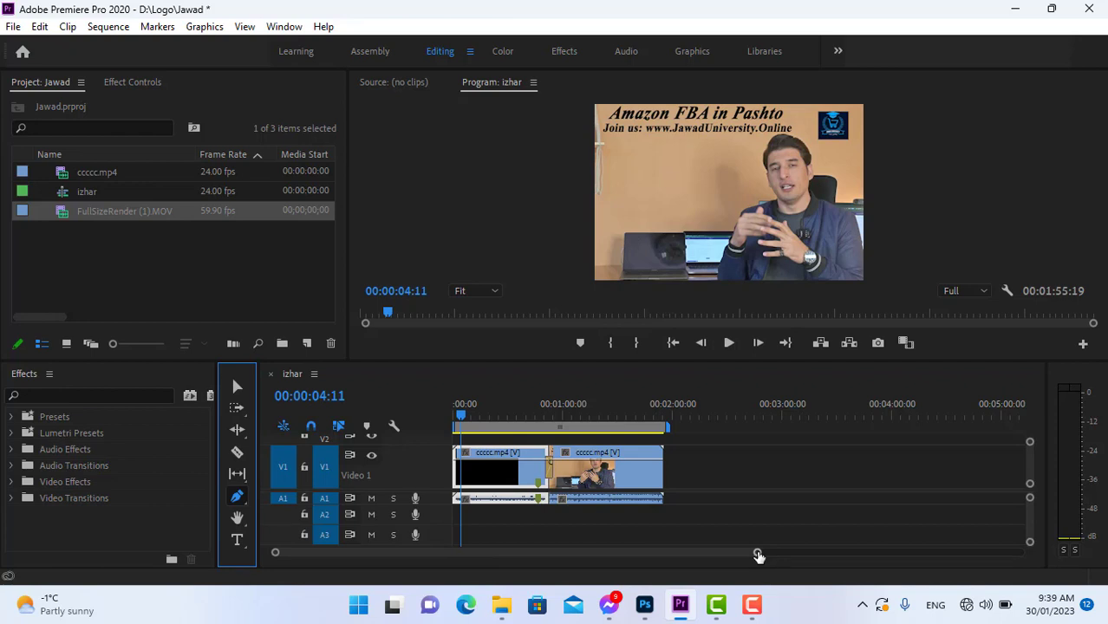
pyautogui.moveTo(759, 556); pyautogui.dragTo(352, 555)
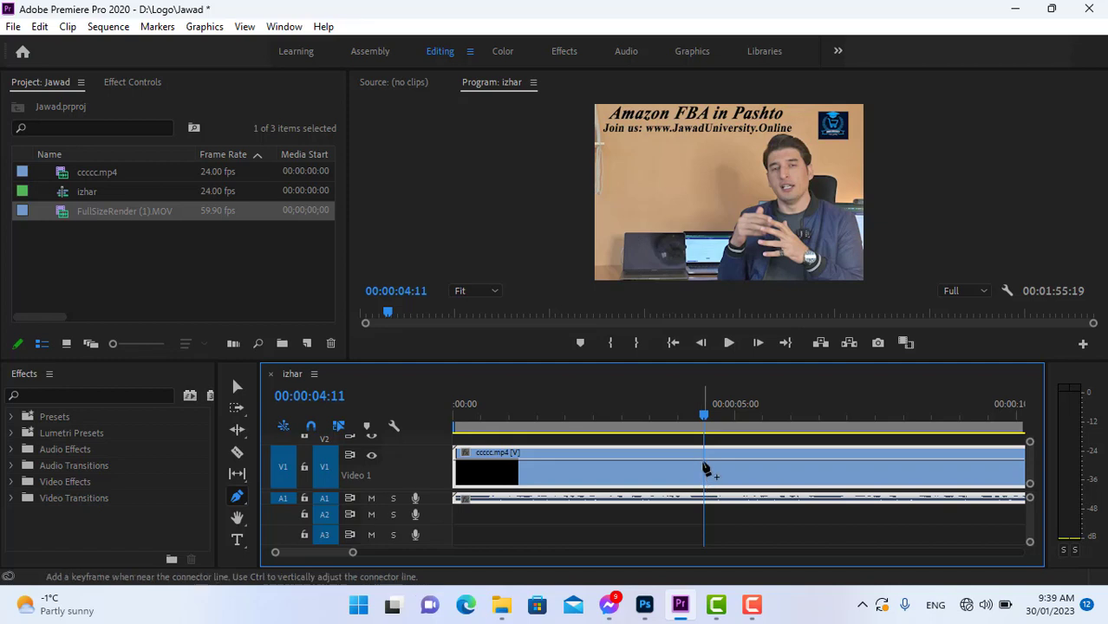
pyautogui.click(704, 461)
pyautogui.click(727, 460)
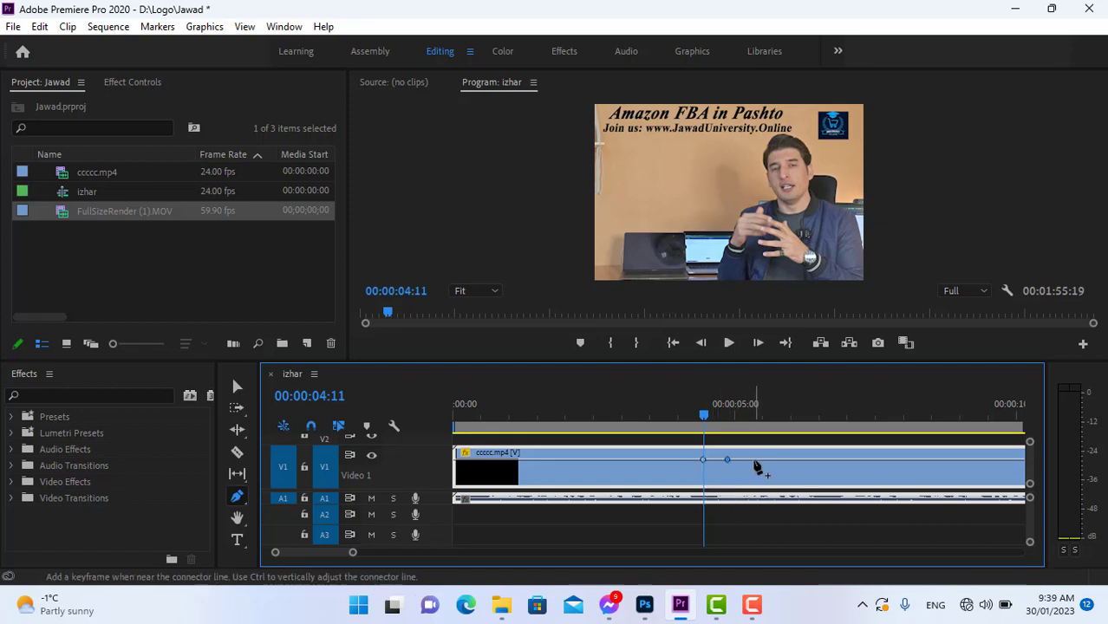
pyautogui.click(755, 460)
pyautogui.moveTo(729, 460); pyautogui.dragTo(732, 490)
# - Scrub through the opacity dip to 00:00:05:12 and briefly play the sequence from there
pyautogui.moveTo(705, 416); pyautogui.dragTo(765, 431)
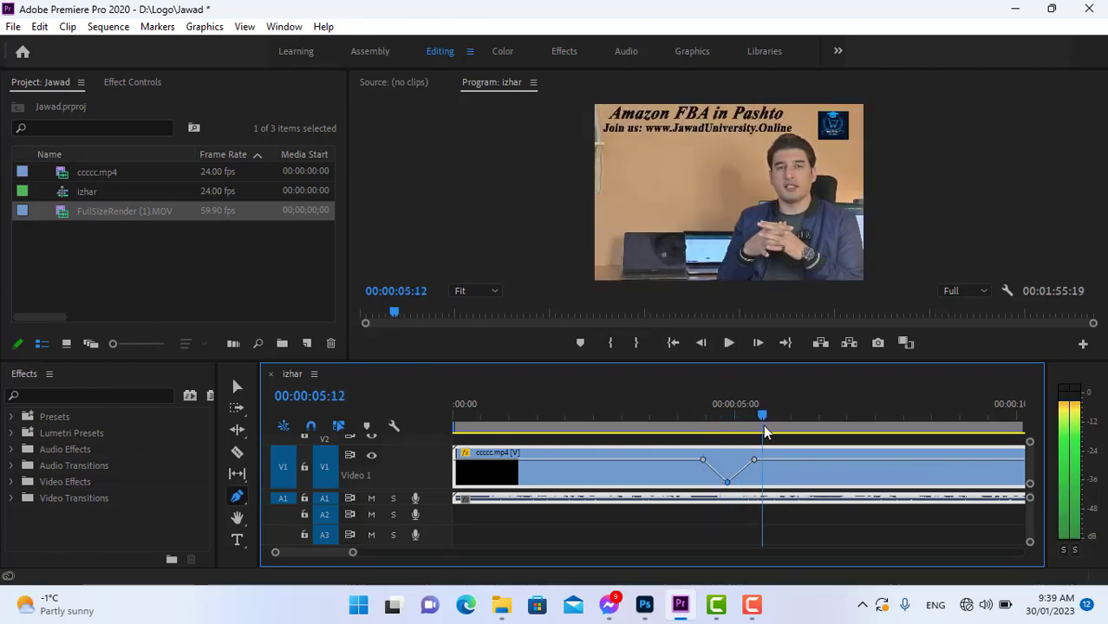
pyautogui.click(728, 343)
pyautogui.click(728, 343)
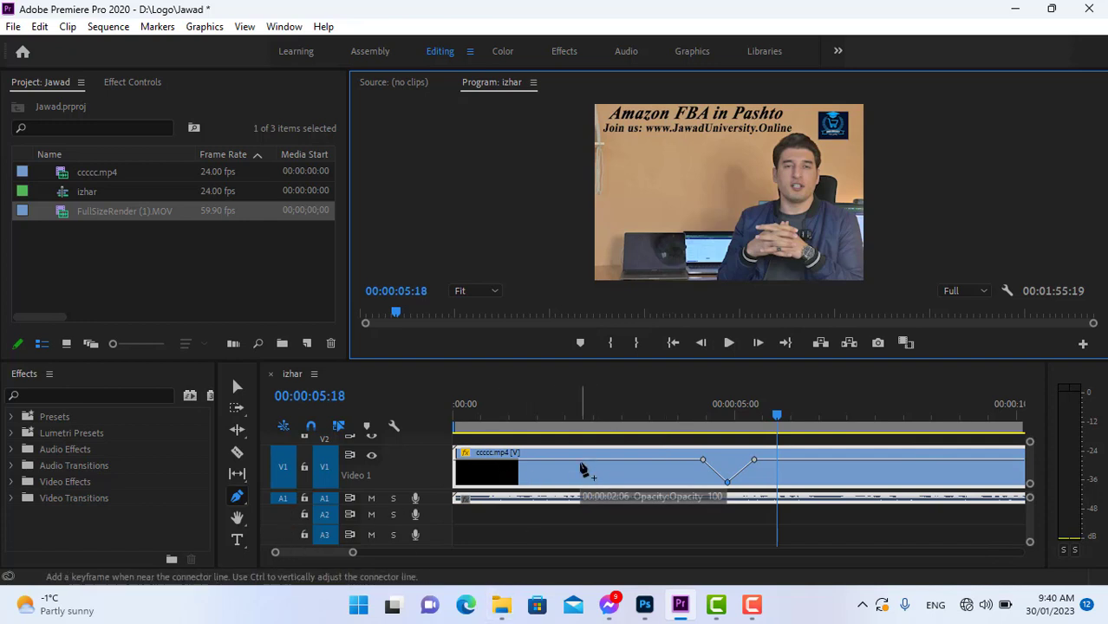
pyautogui.click(757, 614)
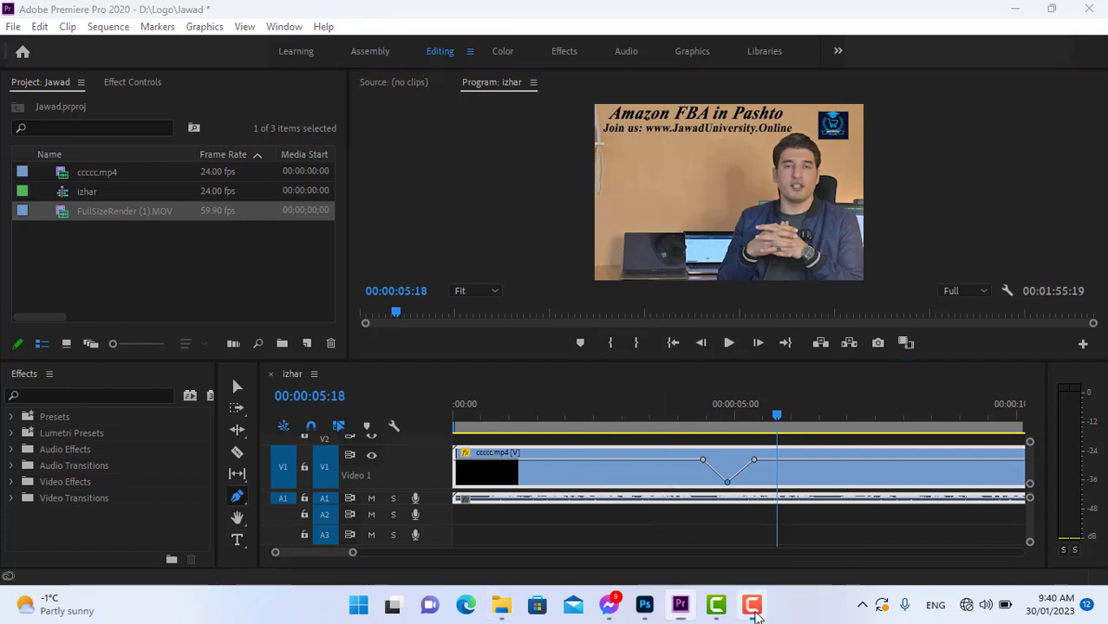